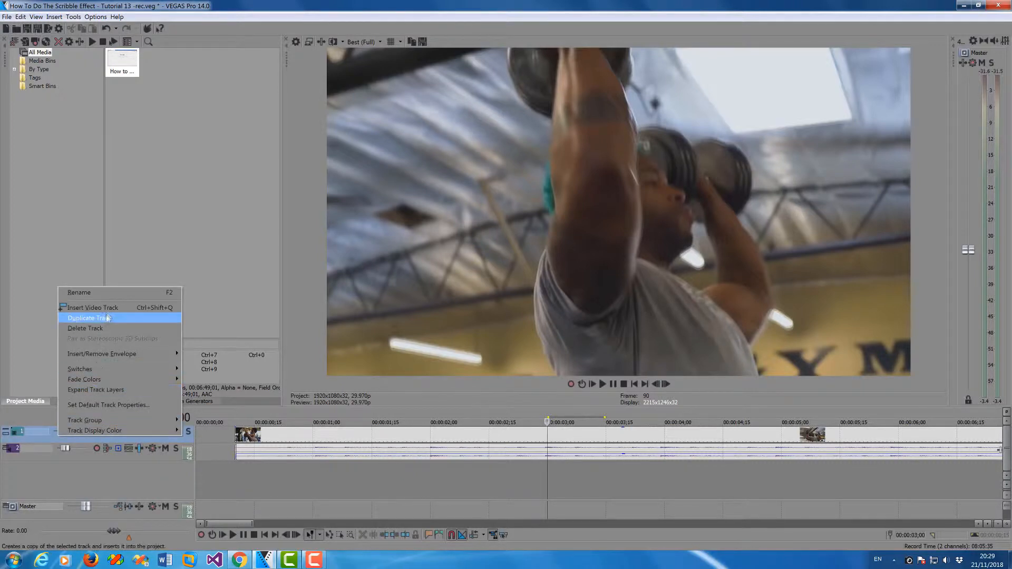
Step: Insert a new video track above the footage and add a timeline marker named "start" at 00:00:03;00
{"action": "left_click", "coordinate": [105, 307]}
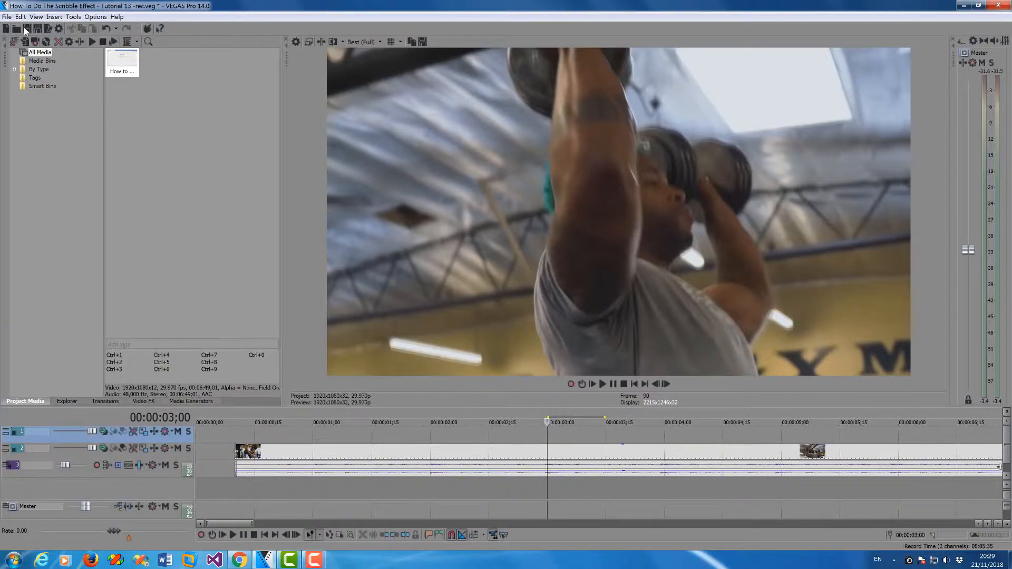
{"action": "left_click", "coordinate": [56, 18]}
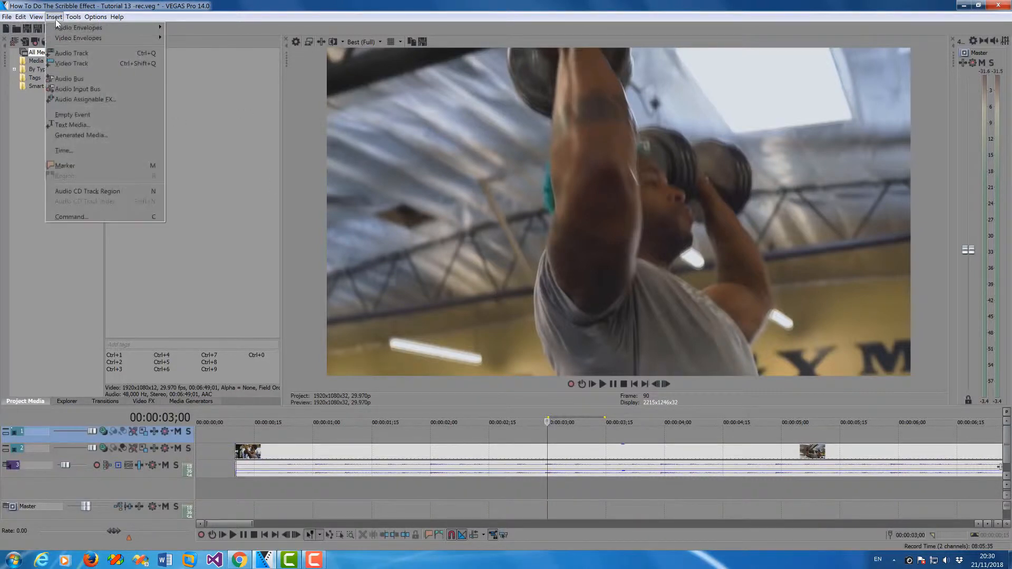
{"action": "left_click", "coordinate": [94, 167]}
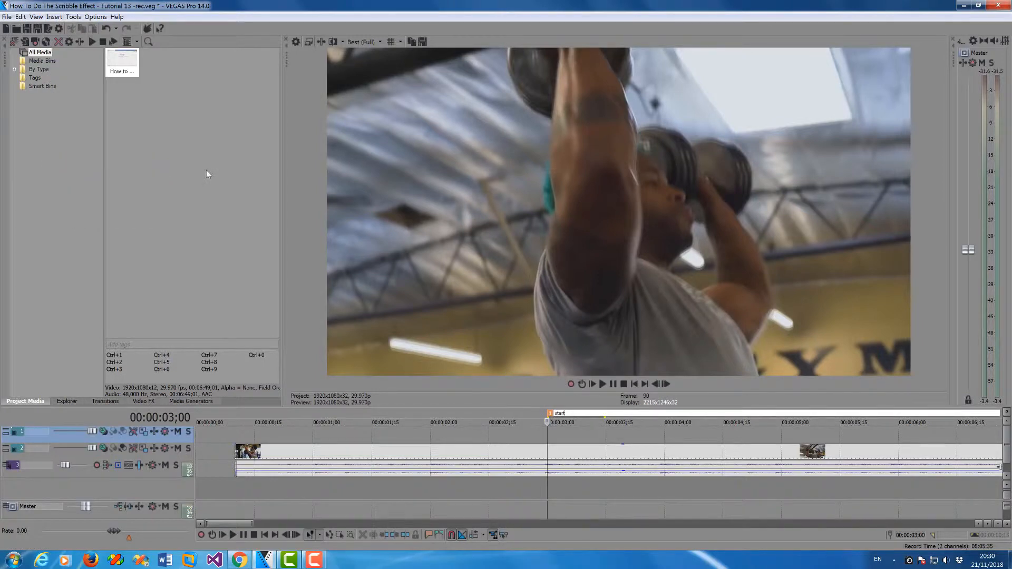
{"action": "key", "text": "Return"}
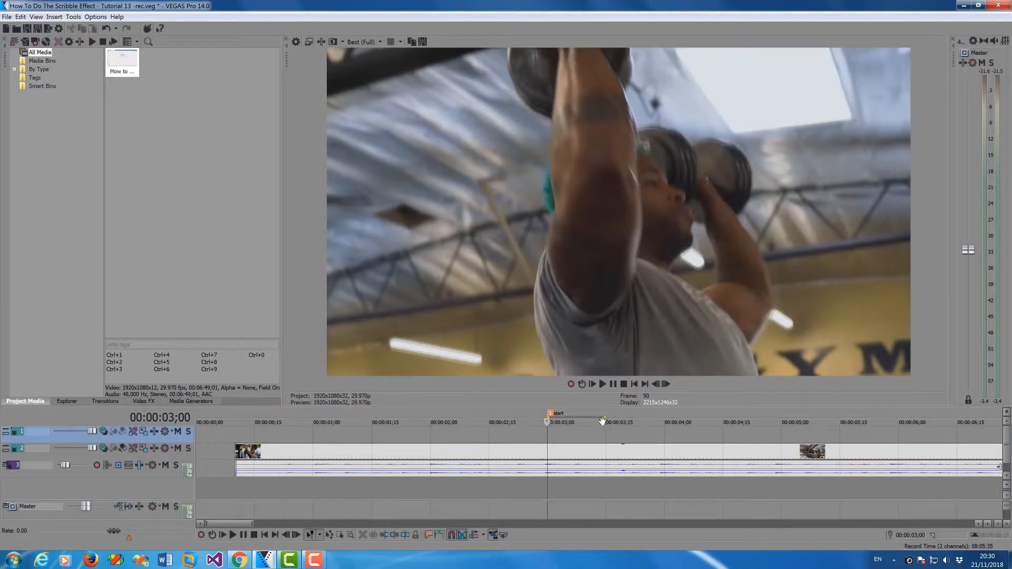
Step: Show individual frames around the start marker on the timeline and set the preview quality to Best (Full)
{"action": "scroll", "coordinate": [565, 446], "scroll_direction": "up", "scroll_amount": 3}
{"action": "scroll", "coordinate": [565, 446], "scroll_direction": "up", "scroll_amount": 5}
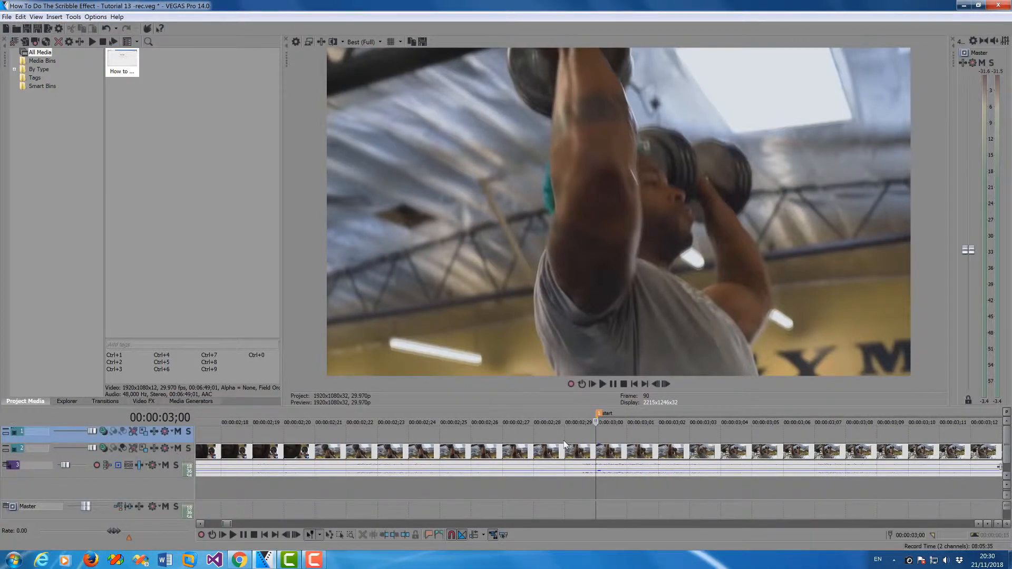
{"action": "scroll", "coordinate": [565, 446], "scroll_direction": "up", "scroll_amount": 5}
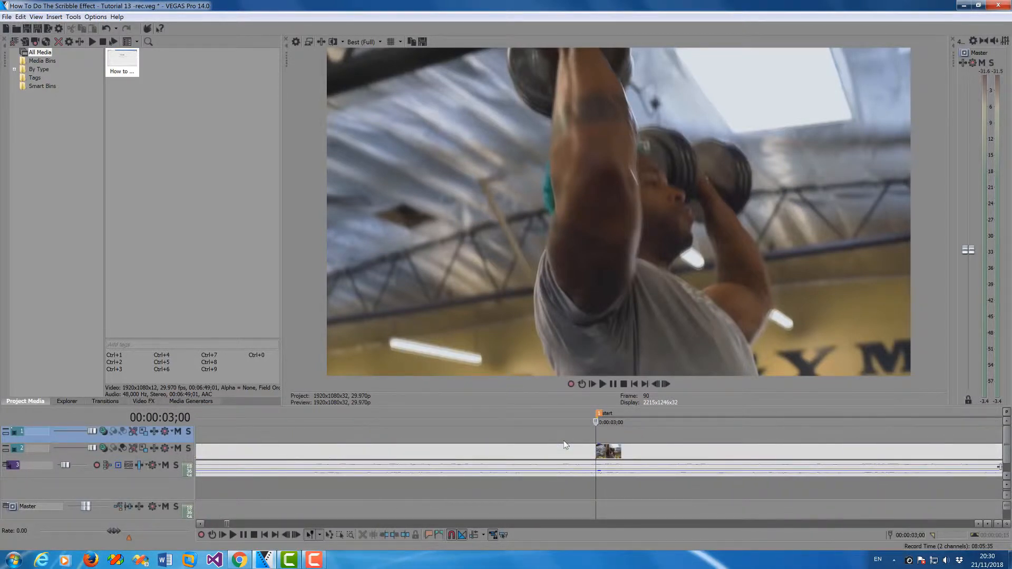
{"action": "scroll", "coordinate": [563, 445], "scroll_direction": "down", "scroll_amount": 2}
{"action": "scroll", "coordinate": [565, 446], "scroll_direction": "down", "scroll_amount": 1}
{"action": "scroll", "coordinate": [565, 446], "scroll_direction": "down", "scroll_amount": 4}
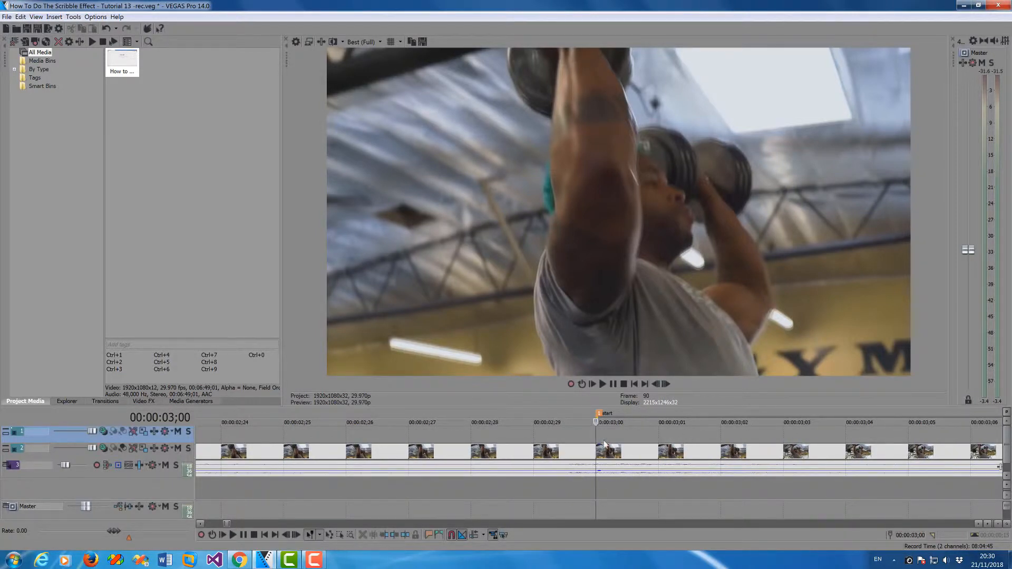
{"action": "left_click", "coordinate": [379, 42]}
{"action": "mouse_move", "coordinate": [372, 85]}
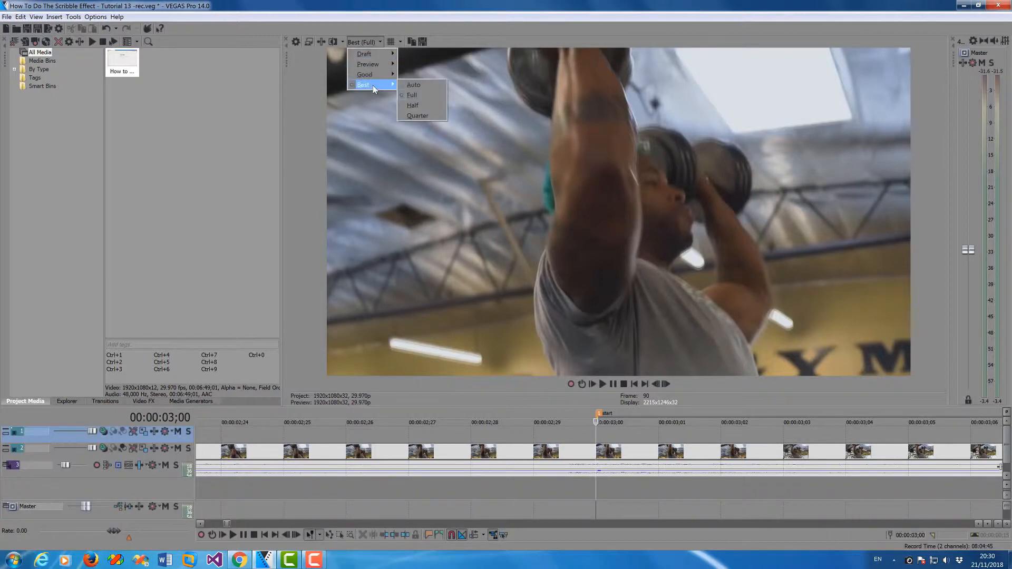
{"action": "left_click", "coordinate": [404, 95]}
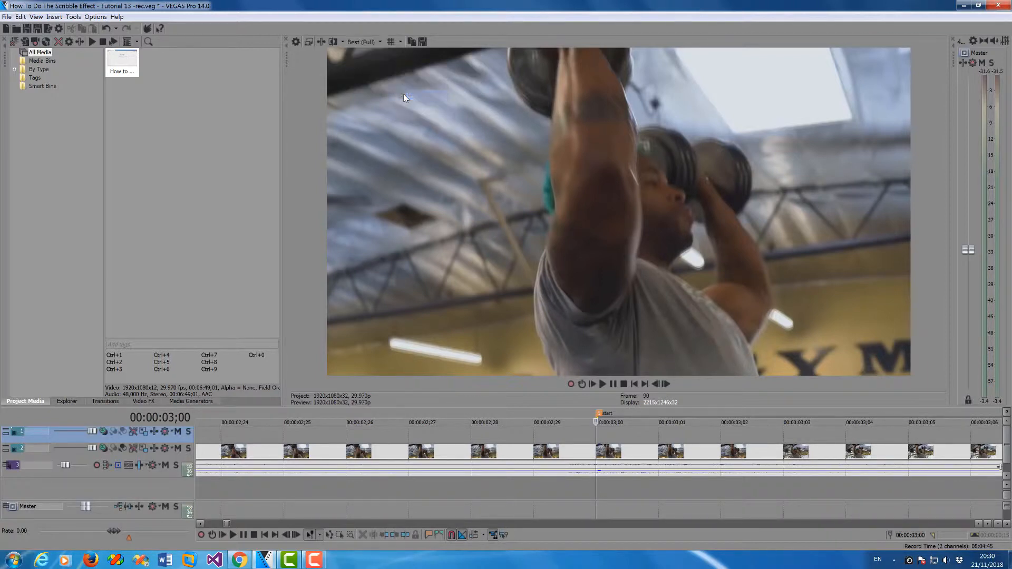
Step: Begin saving a snapshot of the current frame and create a folder named 1 inside the scribbles folder
{"action": "left_click", "coordinate": [422, 42]}
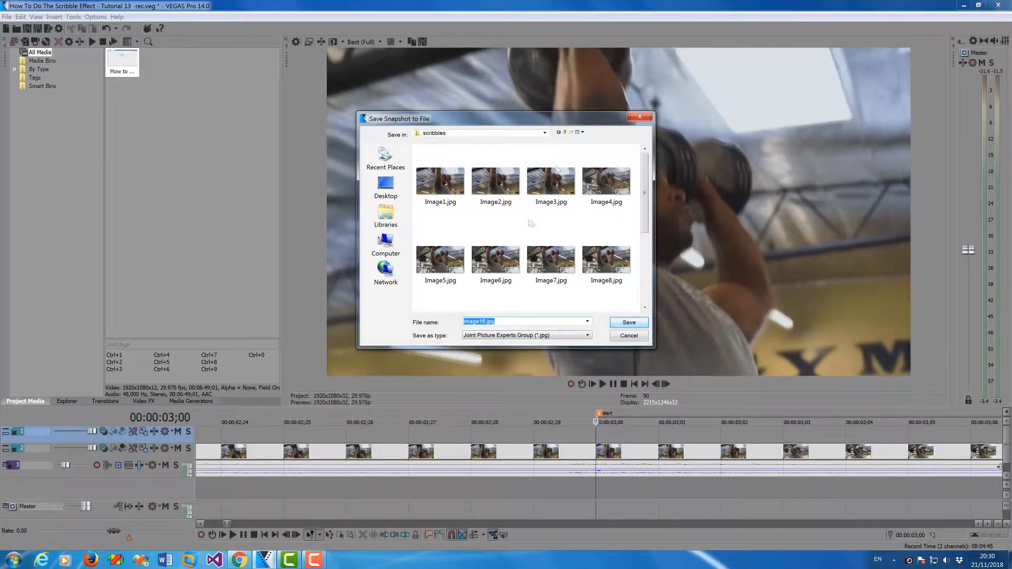
{"action": "right_click", "coordinate": [515, 302]}
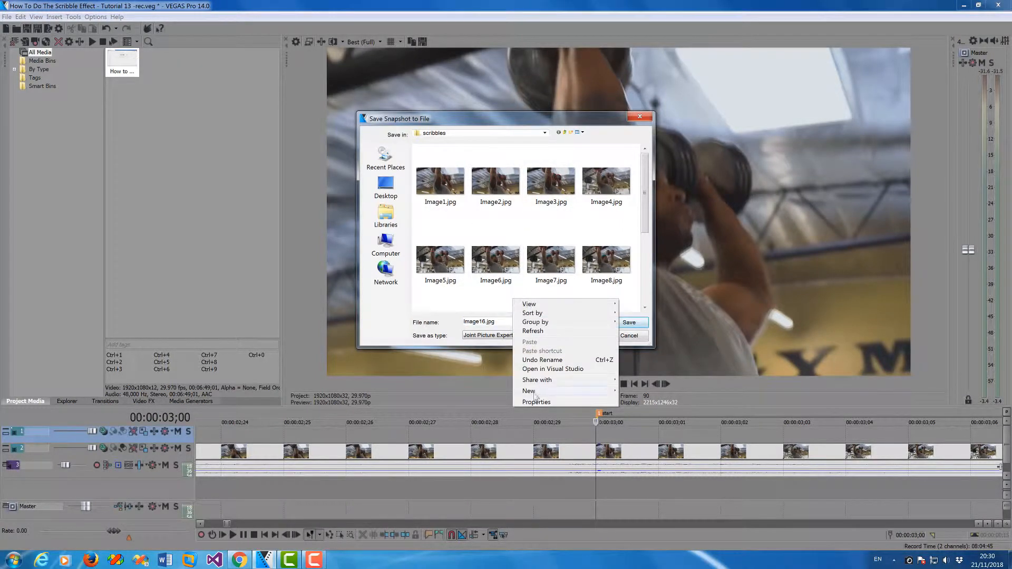
{"action": "mouse_move", "coordinate": [536, 394]}
{"action": "left_click", "coordinate": [647, 177]}
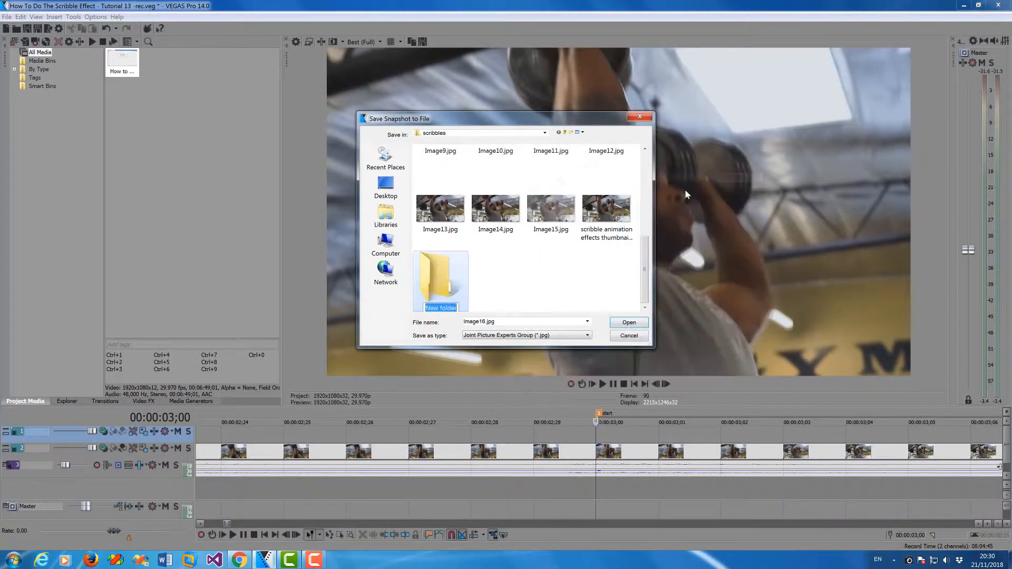
{"action": "type", "text": "1"}
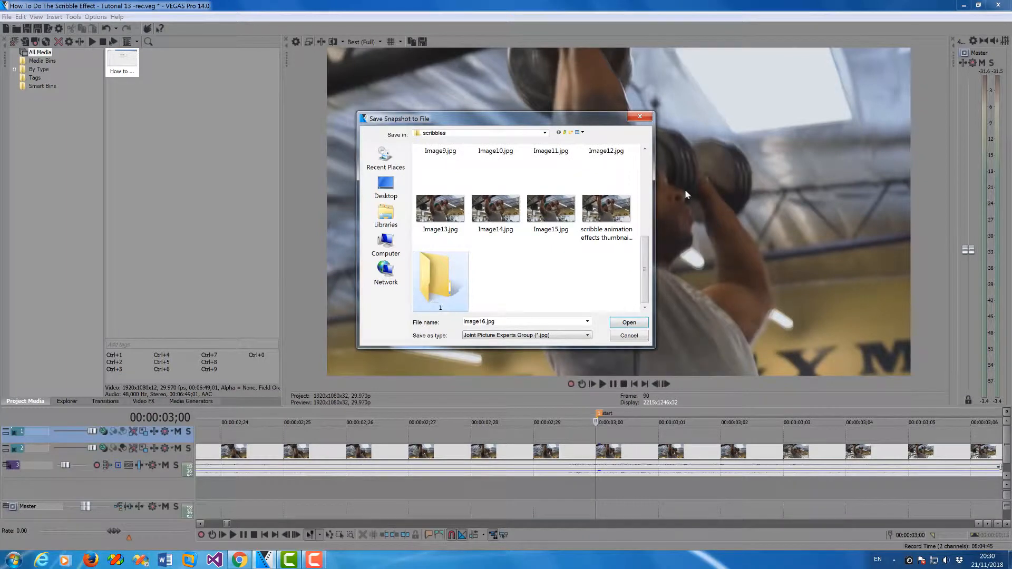
Step: Save the frame snapshot as Image1.jpg in folder 1
{"action": "double_click", "coordinate": [448, 293]}
{"action": "double_click", "coordinate": [484, 321]}
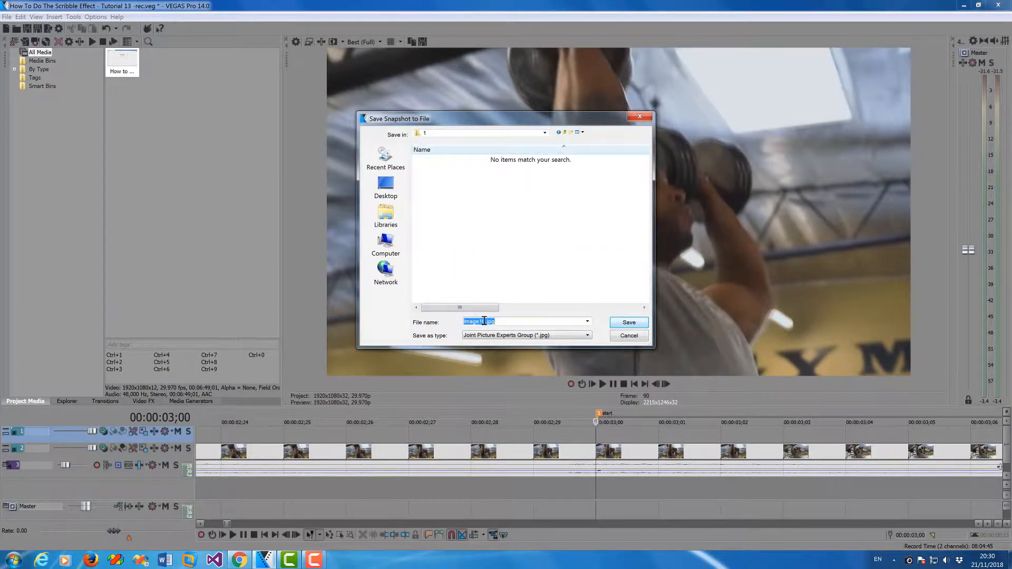
{"action": "left_click_drag", "start_coordinate": [485, 321], "coordinate": [482, 321]}
{"action": "key", "text": "BackSpace"}
{"action": "left_click", "coordinate": [629, 323]}
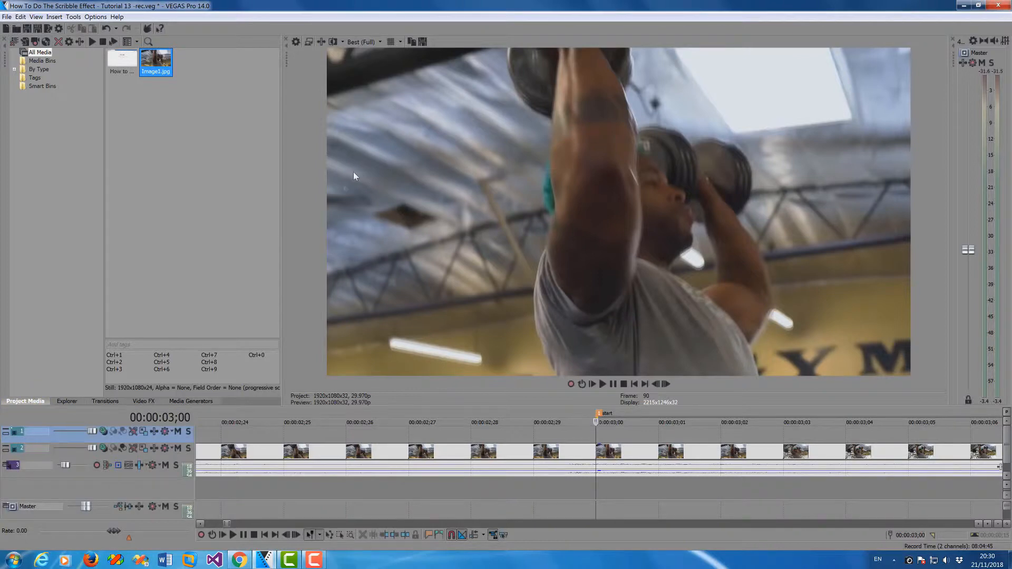
Step: Launch Paint (mspaint) and open the saved snapshot Image1.jpg in it
{"action": "left_click", "coordinate": [15, 558]}
{"action": "type", "text": "mspaint"}
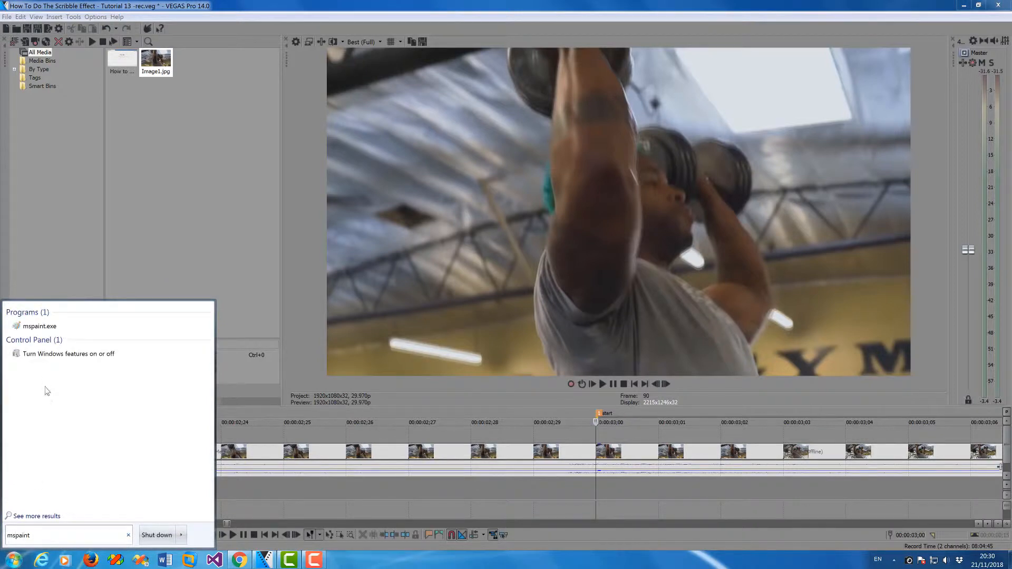
{"action": "left_click", "coordinate": [43, 324]}
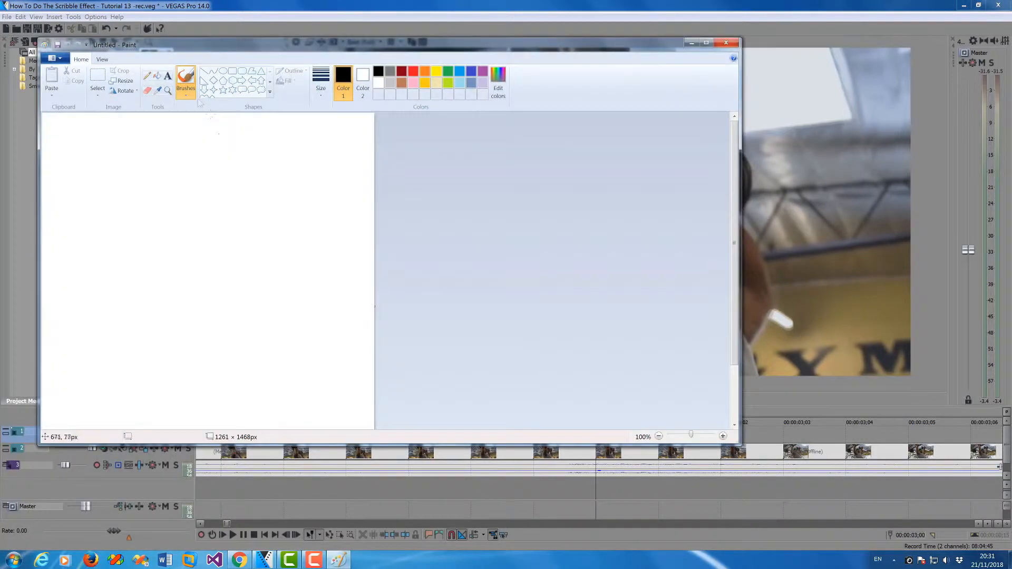
{"action": "left_click", "coordinate": [55, 60]}
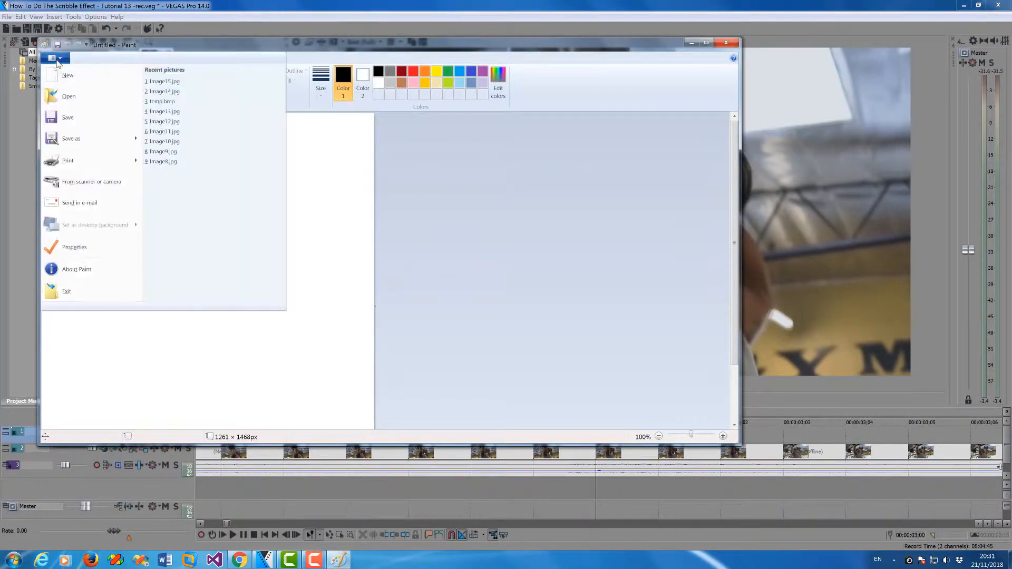
{"action": "left_click", "coordinate": [69, 96]}
{"action": "double_click", "coordinate": [357, 183]}
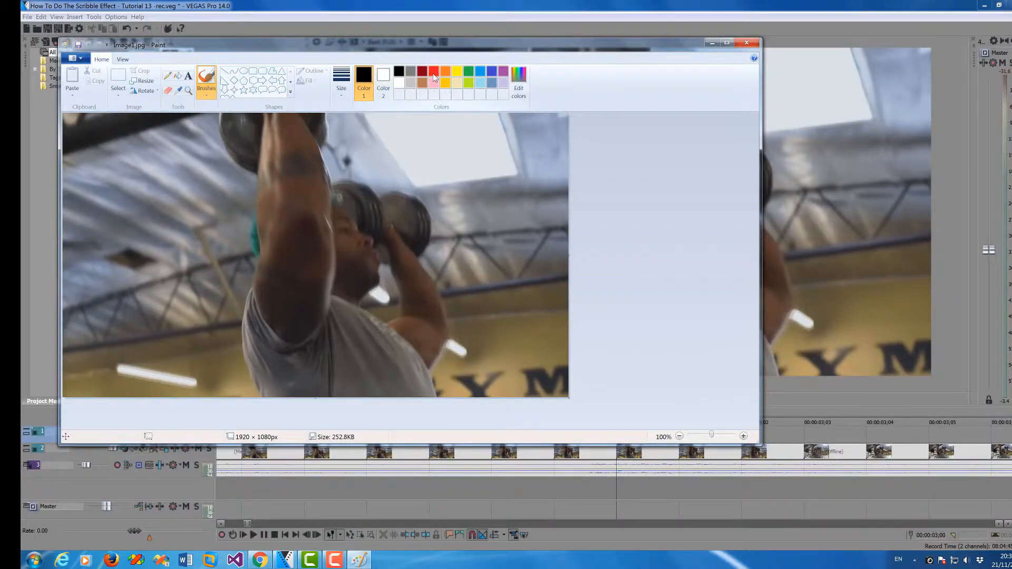
Step: Outline the three visible dumbbell weights with freehand red brush circles, using the third line thickness
{"action": "left_click", "coordinate": [434, 72]}
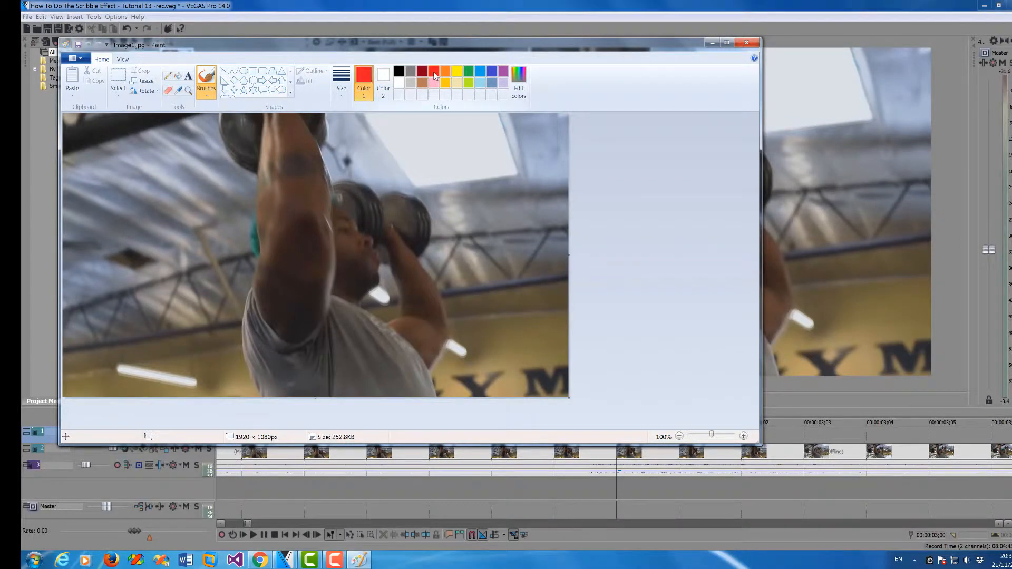
{"action": "left_click", "coordinate": [342, 94]}
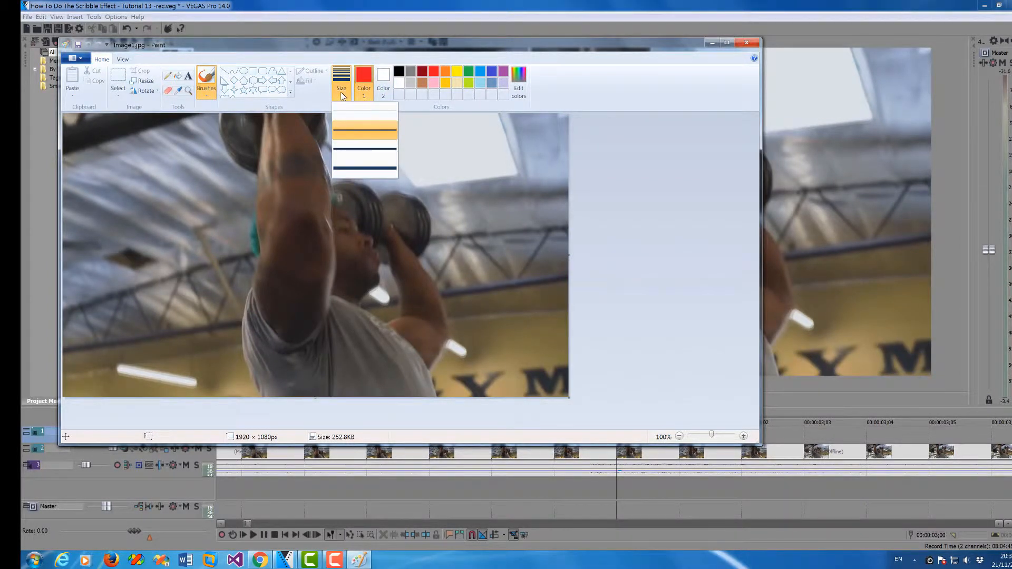
{"action": "left_click", "coordinate": [348, 149]}
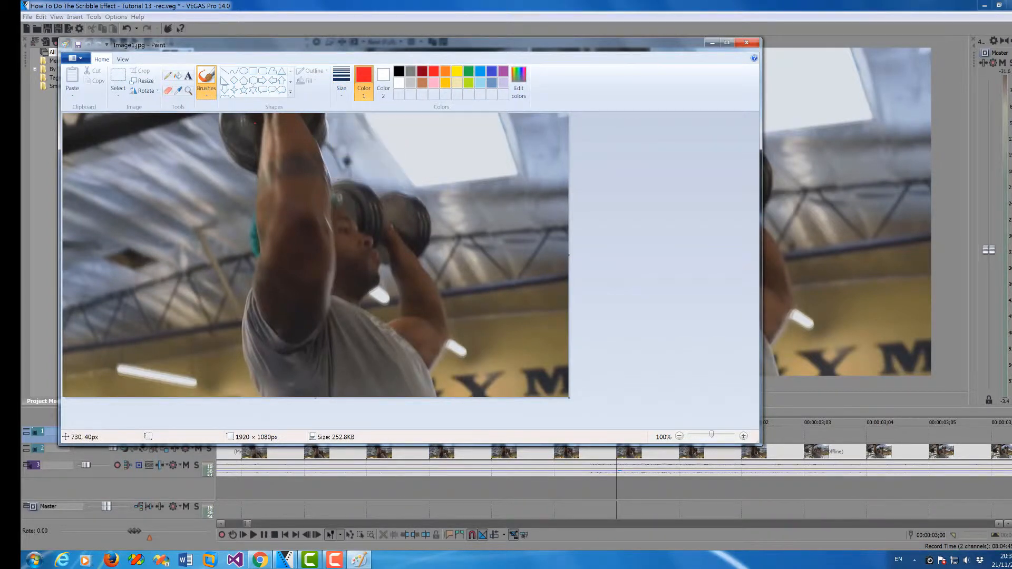
{"action": "mouse_move", "coordinate": [223, 118]}
{"action": "left_mouse_down"}
{"action": "mouse_move", "coordinate": [234, 165]}
{"action": "mouse_move", "coordinate": [303, 156]}
{"action": "mouse_move", "coordinate": [328, 113]}
{"action": "left_mouse_up"}
{"action": "mouse_move", "coordinate": [331, 189]}
{"action": "left_mouse_down"}
{"action": "mouse_move", "coordinate": [370, 232]}
{"action": "mouse_move", "coordinate": [346, 181]}
{"action": "left_mouse_up"}
{"action": "mouse_move", "coordinate": [385, 222]}
{"action": "left_mouse_down"}
{"action": "mouse_move", "coordinate": [438, 242]}
{"action": "mouse_move", "coordinate": [421, 203]}
{"action": "mouse_move", "coordinate": [382, 195]}
{"action": "left_mouse_up"}
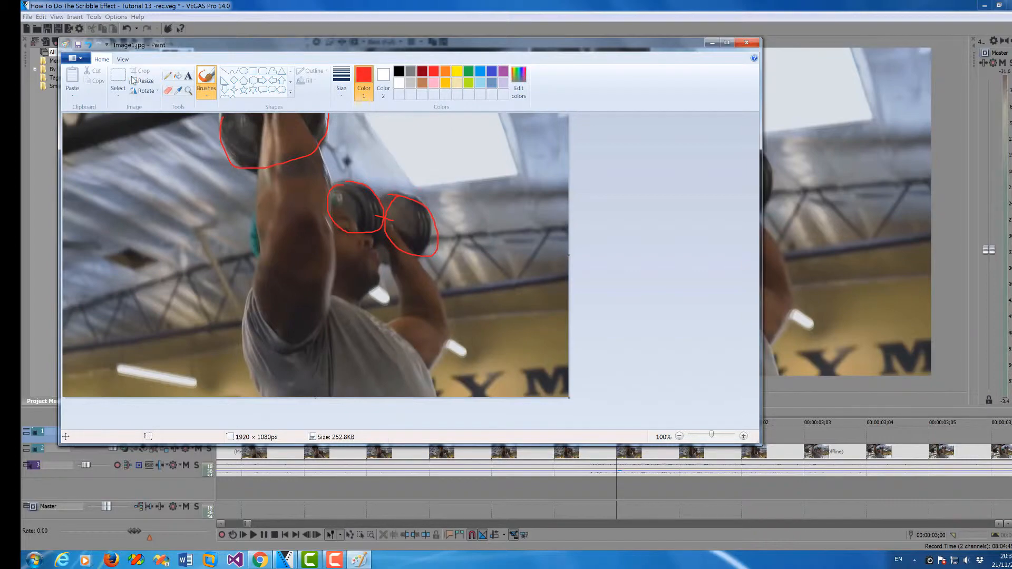
Step: Save the scribbled picture, return to VEGAS Pro and place Image1.jpg on the empty video track at the start marker
{"action": "left_click", "coordinate": [76, 58]}
{"action": "left_click", "coordinate": [96, 116]}
{"action": "left_click", "coordinate": [712, 42]}
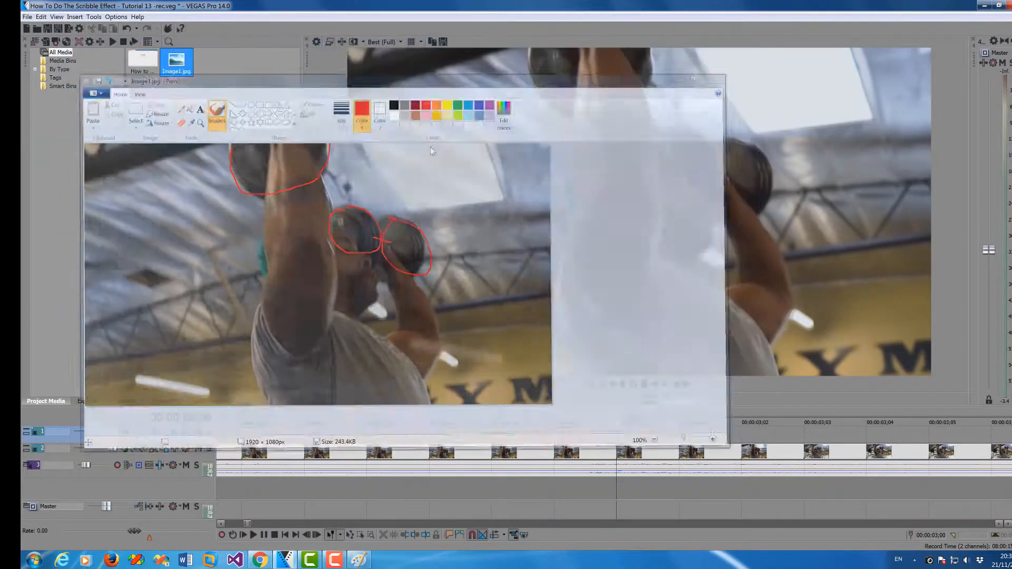
{"action": "mouse_move", "coordinate": [179, 77]}
{"action": "left_mouse_down"}
{"action": "mouse_move", "coordinate": [528, 300]}
{"action": "mouse_move", "coordinate": [574, 381]}
{"action": "mouse_move", "coordinate": [623, 437]}
{"action": "left_mouse_up"}
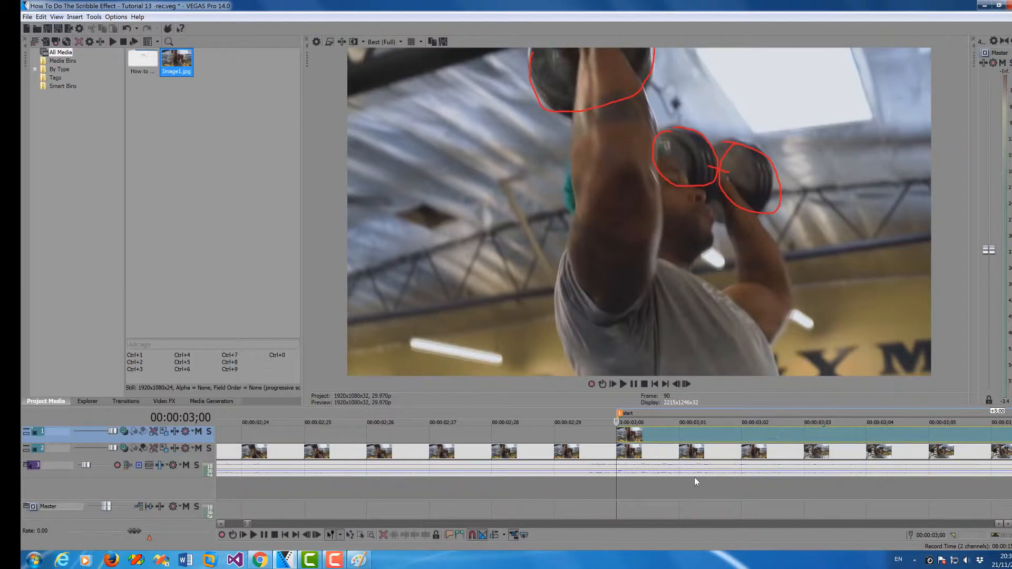
Step: Trim the Image1.jpg event on the upper track to a length of one frame from the start marker
{"action": "scroll", "coordinate": [694, 477], "scroll_direction": "down", "scroll_amount": 5}
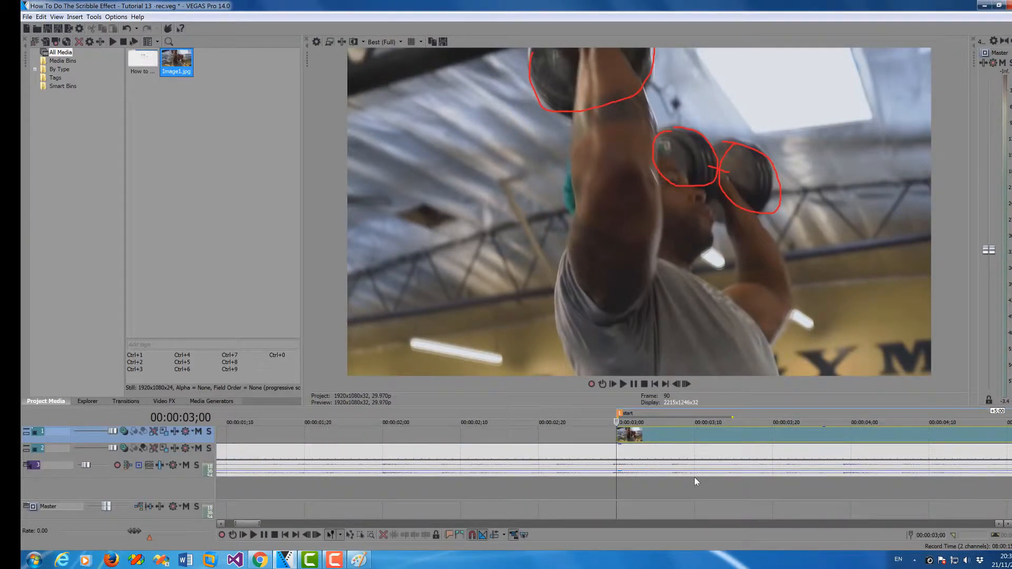
{"action": "scroll", "coordinate": [695, 477], "scroll_direction": "down", "scroll_amount": 6}
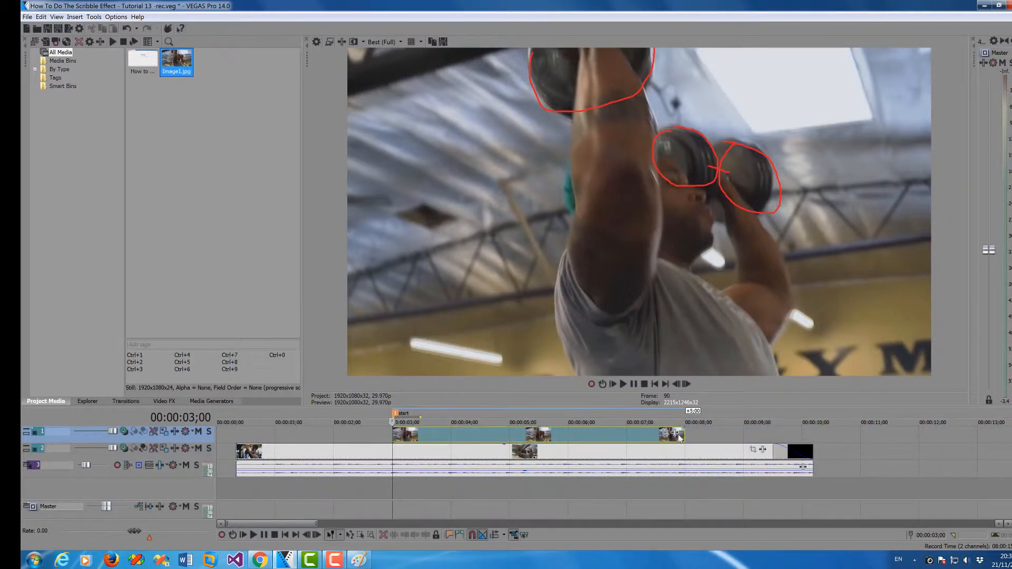
{"action": "left_click_drag", "start_coordinate": [684, 435], "coordinate": [400, 435]}
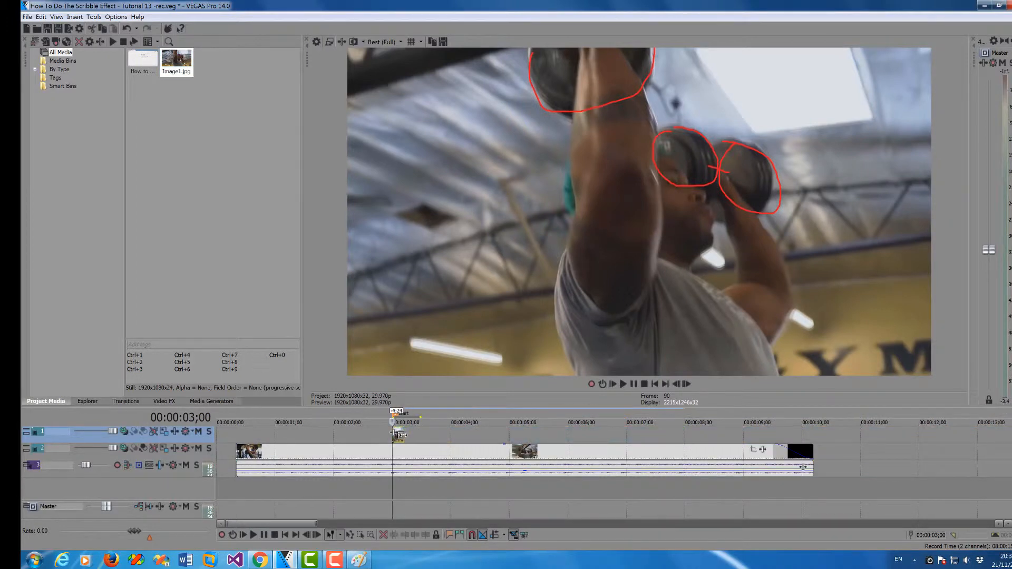
{"action": "scroll", "coordinate": [402, 435], "scroll_direction": "up", "scroll_amount": 6}
{"action": "scroll", "coordinate": [402, 435], "scroll_direction": "up", "scroll_amount": 2}
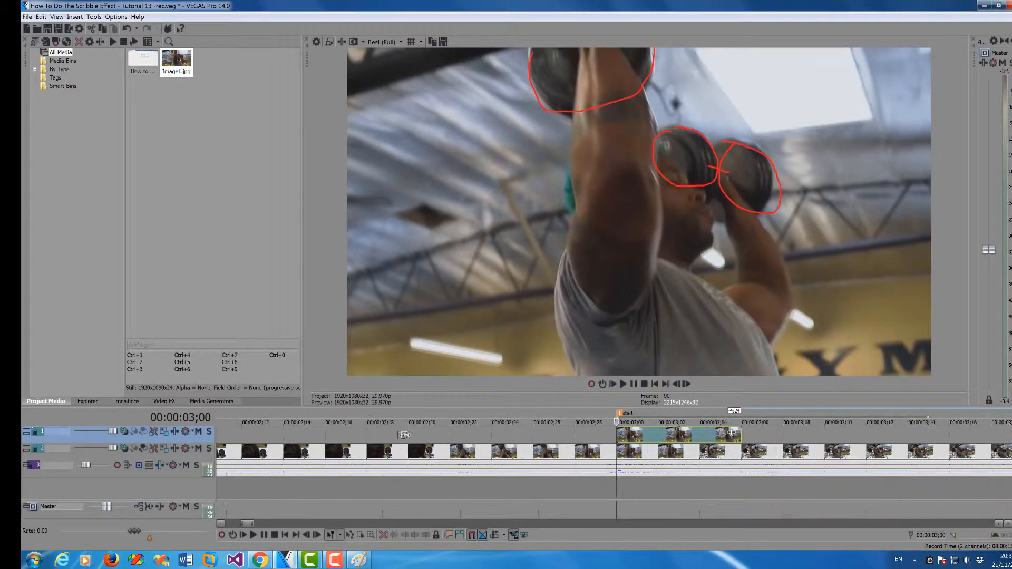
{"action": "left_click_drag", "start_coordinate": [738, 434], "coordinate": [658, 433]}
{"action": "scroll", "coordinate": [667, 439], "scroll_direction": "up", "scroll_amount": 3}
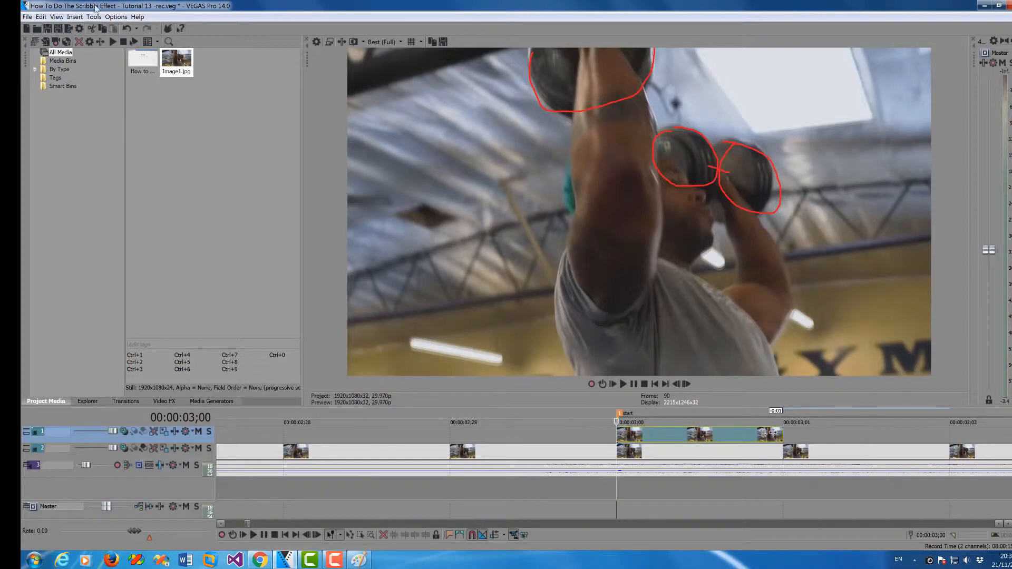
Step: Set the new still image length to 0.02 seconds in the editing preferences and apply it
{"action": "left_click", "coordinate": [116, 16]}
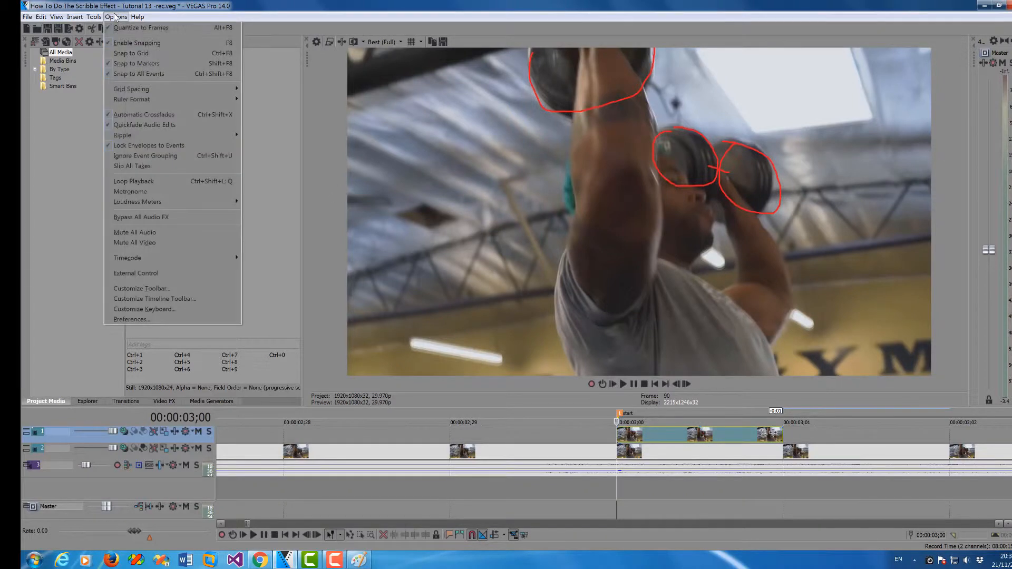
{"action": "left_click", "coordinate": [195, 319]}
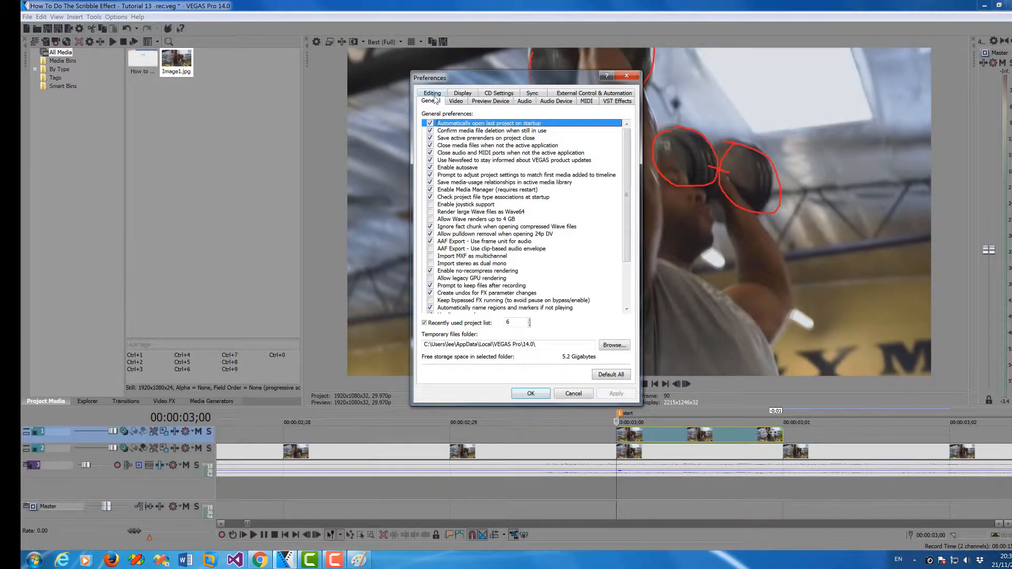
{"action": "left_click", "coordinate": [432, 94]}
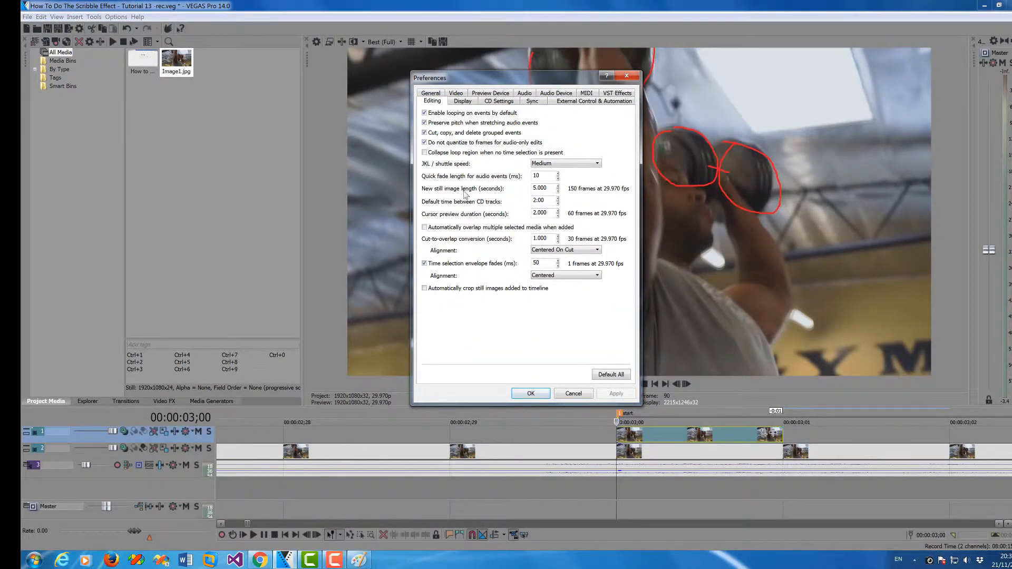
{"action": "double_click", "coordinate": [549, 188]}
{"action": "type", "text": "0."}
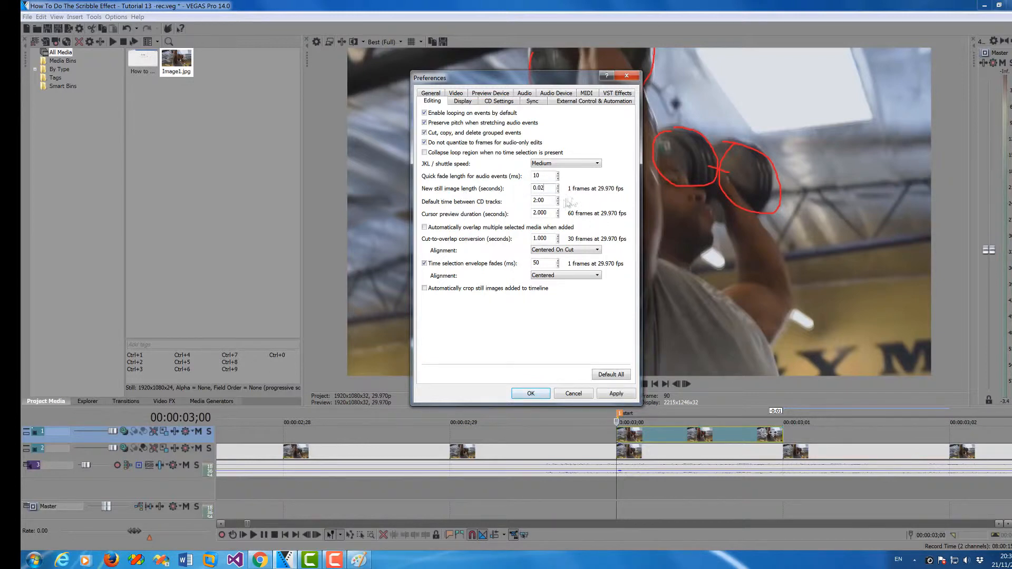
{"action": "left_click", "coordinate": [531, 393]}
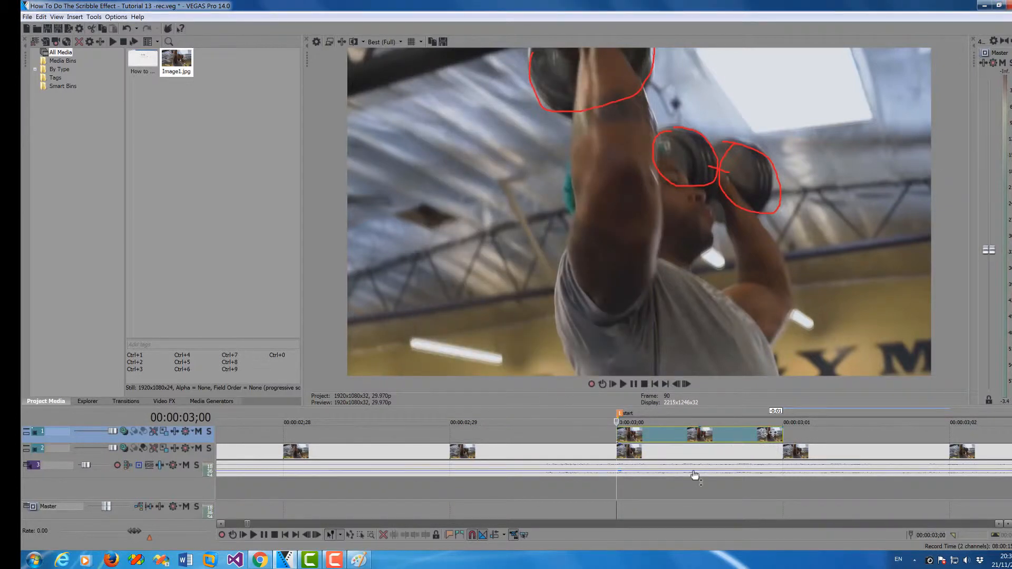
Step: Move one frame past the start marker to 00:00:03;01 and save a snapshot of that frame as Image2.jpg
{"action": "key", "text": "Right"}
{"action": "key", "text": "Left"}
{"action": "key", "text": "Right"}
{"action": "key", "text": "Left"}
{"action": "key", "text": "Right"}
{"action": "scroll", "coordinate": [694, 475], "scroll_direction": "down", "scroll_amount": 5}
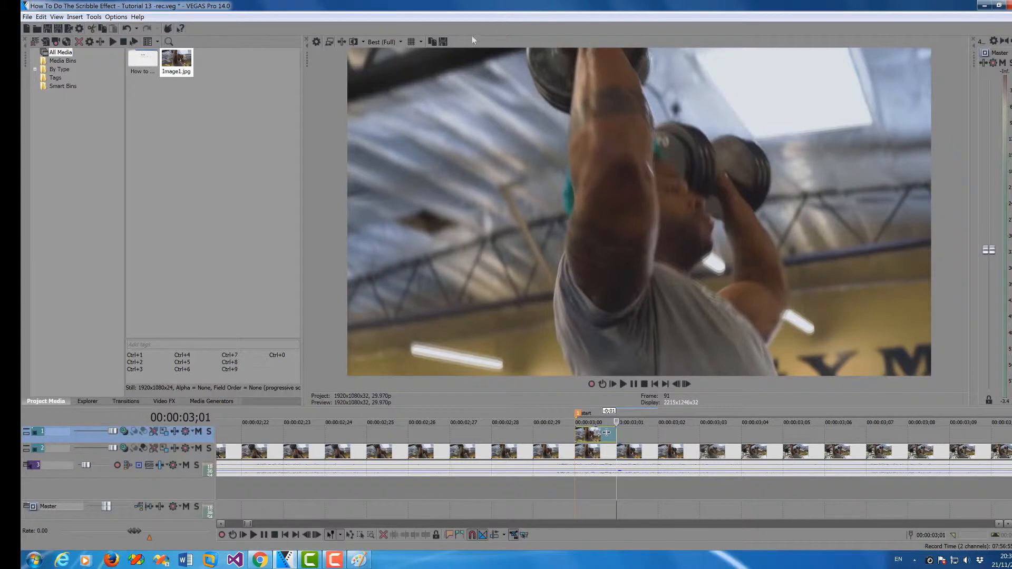
{"action": "left_click", "coordinate": [443, 42]}
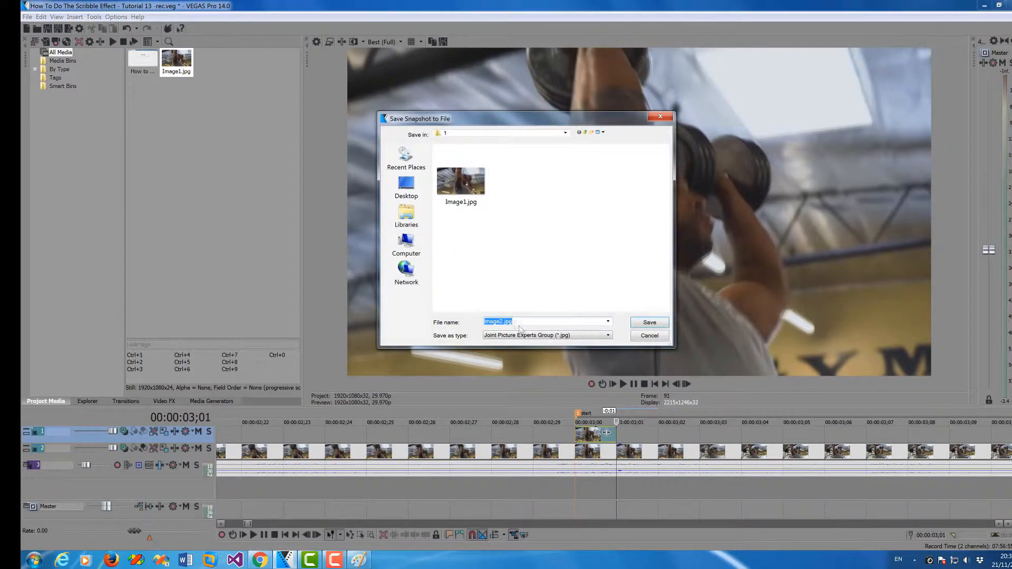
{"action": "left_click", "coordinate": [649, 322]}
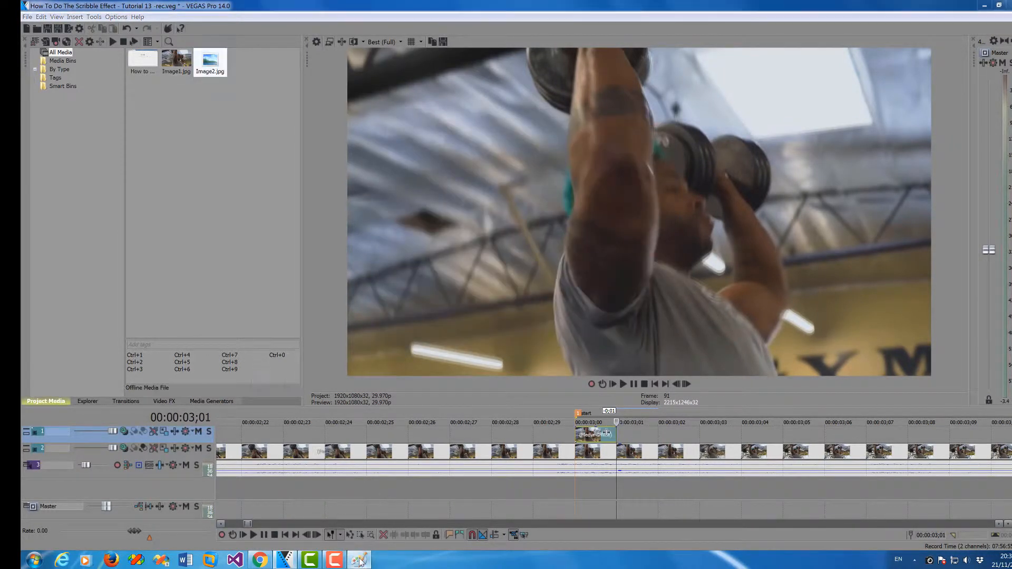
Step: Switch to Paint and open Image2.jpg from the scribbles\1 folder
{"action": "left_click", "coordinate": [358, 562]}
{"action": "left_click", "coordinate": [76, 57]}
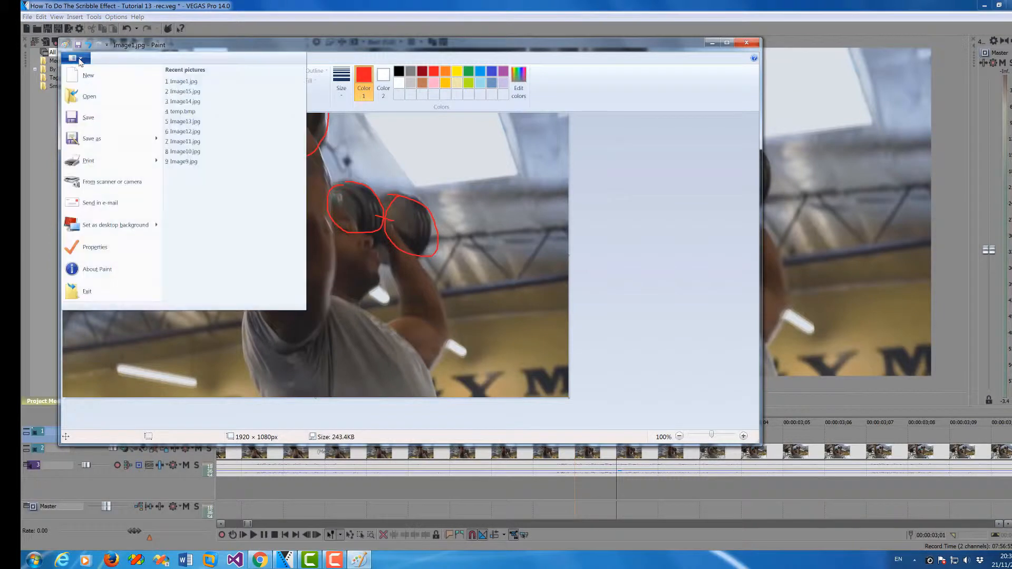
{"action": "left_click", "coordinate": [86, 98]}
{"action": "double_click", "coordinate": [436, 185]}
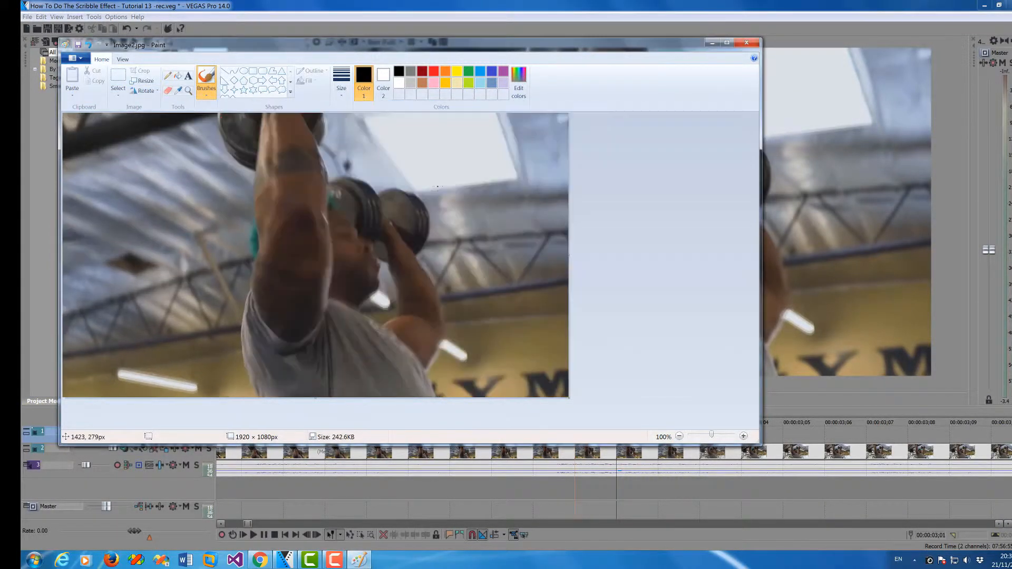
Step: Outline the three visible dumbbell weights on Image2.jpg with freehand red brush strokes
{"action": "left_click_drag", "start_coordinate": [218, 114], "coordinate": [225, 142]}
{"action": "left_click", "coordinate": [433, 71]}
{"action": "left_click_drag", "start_coordinate": [221, 137], "coordinate": [229, 149]}
{"action": "left_click_drag", "start_coordinate": [319, 140], "coordinate": [325, 114]}
{"action": "mouse_move", "coordinate": [338, 180]}
{"action": "left_mouse_down"}
{"action": "mouse_move", "coordinate": [369, 177]}
{"action": "mouse_move", "coordinate": [382, 199]}
{"action": "left_mouse_up"}
{"action": "left_click_drag", "start_coordinate": [375, 236], "coordinate": [335, 197]}
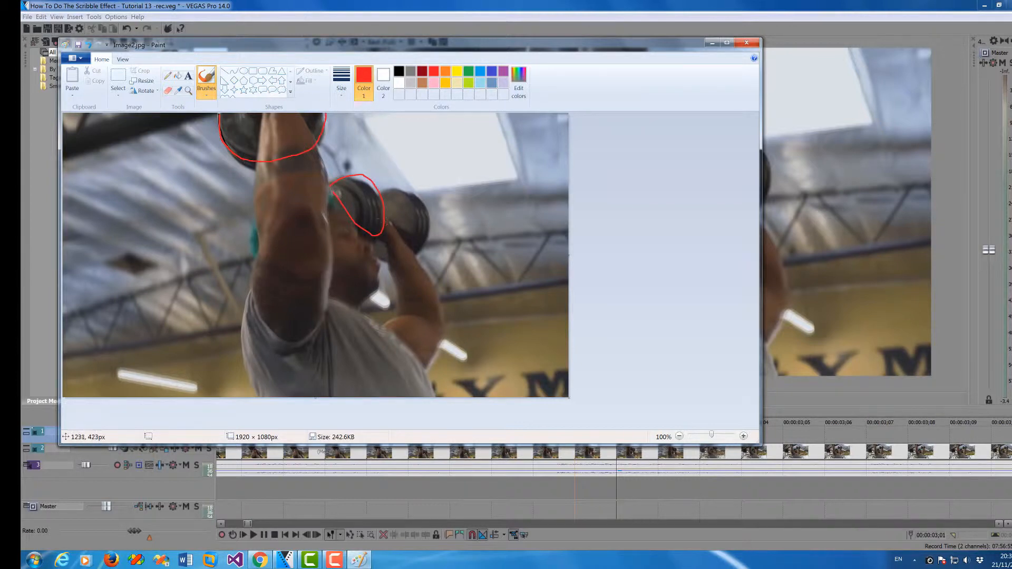
{"action": "mouse_move", "coordinate": [388, 188]}
{"action": "left_mouse_down"}
{"action": "mouse_move", "coordinate": [384, 250]}
{"action": "mouse_move", "coordinate": [416, 252]}
{"action": "mouse_move", "coordinate": [426, 209]}
{"action": "mouse_move", "coordinate": [389, 186]}
{"action": "left_mouse_up"}
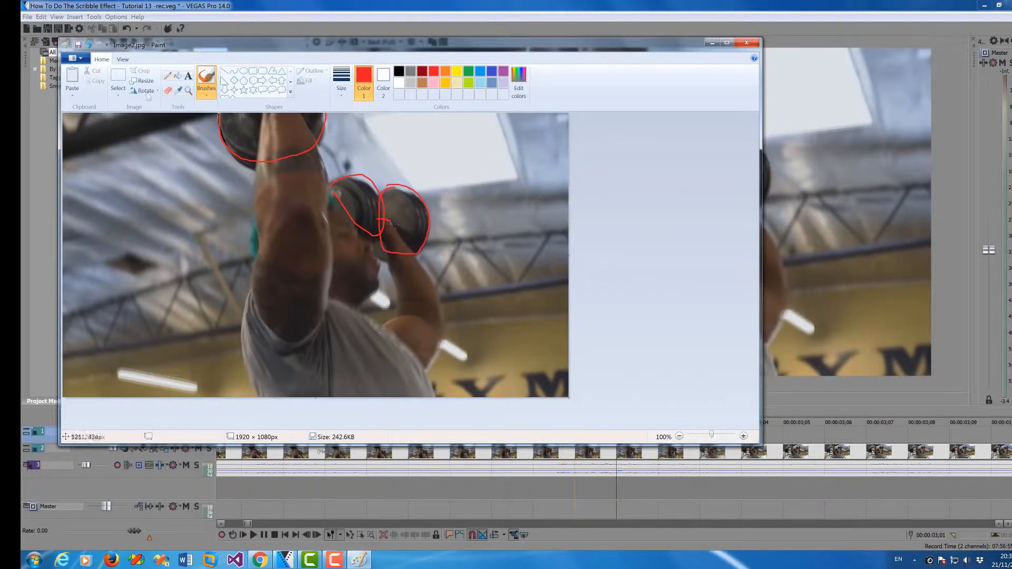
Step: Save the scribbled picture, return to VEGAS Pro and place Image2.jpg on the upper track directly after Image1.jpg
{"action": "left_click", "coordinate": [74, 59]}
{"action": "left_click", "coordinate": [95, 118]}
{"action": "left_click", "coordinate": [712, 43]}
{"action": "mouse_move", "coordinate": [211, 68]}
{"action": "left_mouse_down"}
{"action": "mouse_move", "coordinate": [624, 434]}
{"action": "mouse_move", "coordinate": [649, 435]}
{"action": "left_mouse_up"}
Step: Place the playhead at 00:00:03;02, the end of the Image2.jpg event, and save a snapshot of that frame as Image3.jpg
{"action": "left_click", "coordinate": [659, 486]}
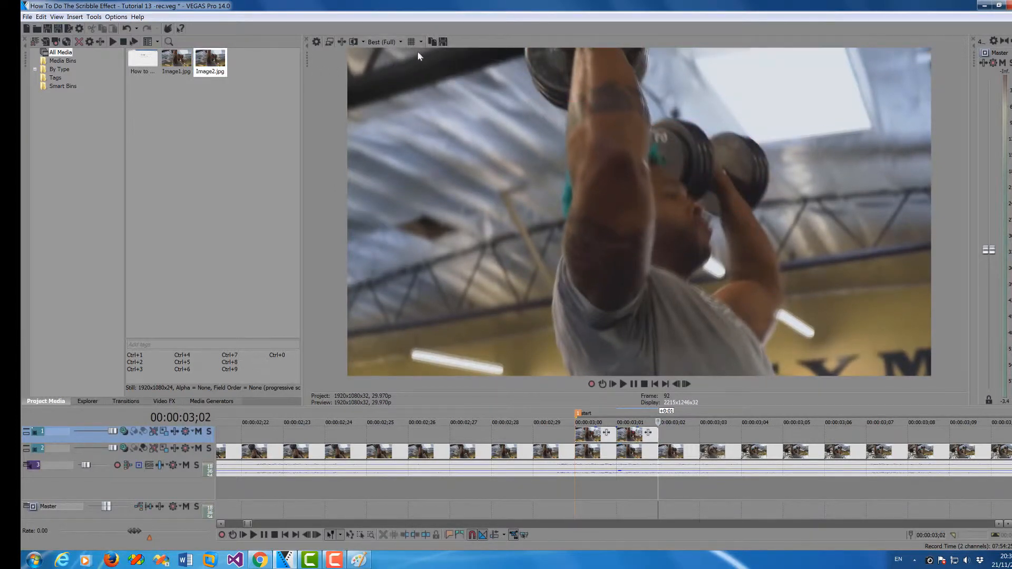
{"action": "left_click", "coordinate": [443, 42]}
{"action": "left_click", "coordinate": [662, 326]}
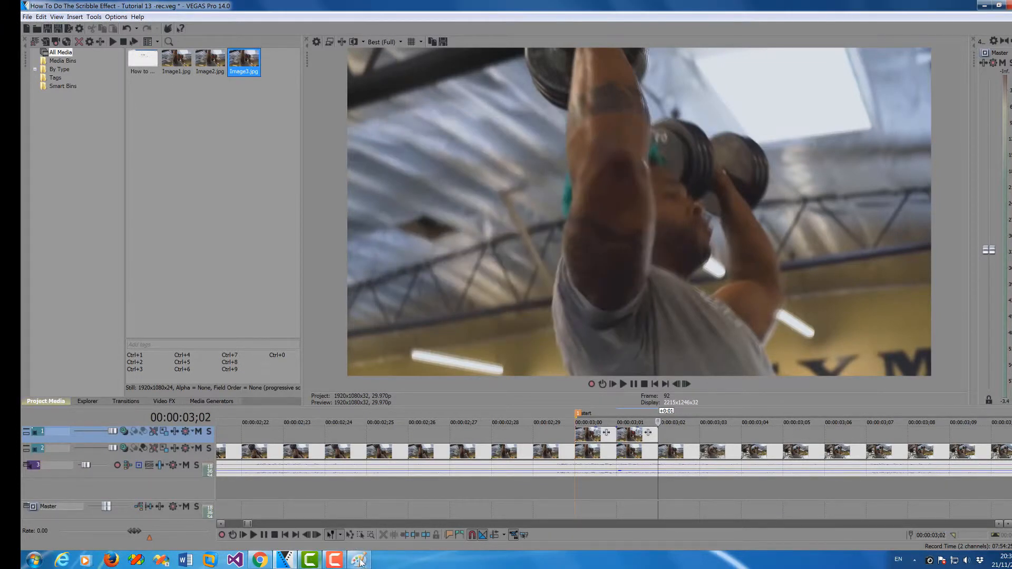
Step: Switch to Paint and open Image3.jpg from the scribbles\1 folder
{"action": "left_click", "coordinate": [360, 561]}
{"action": "left_click", "coordinate": [75, 58]}
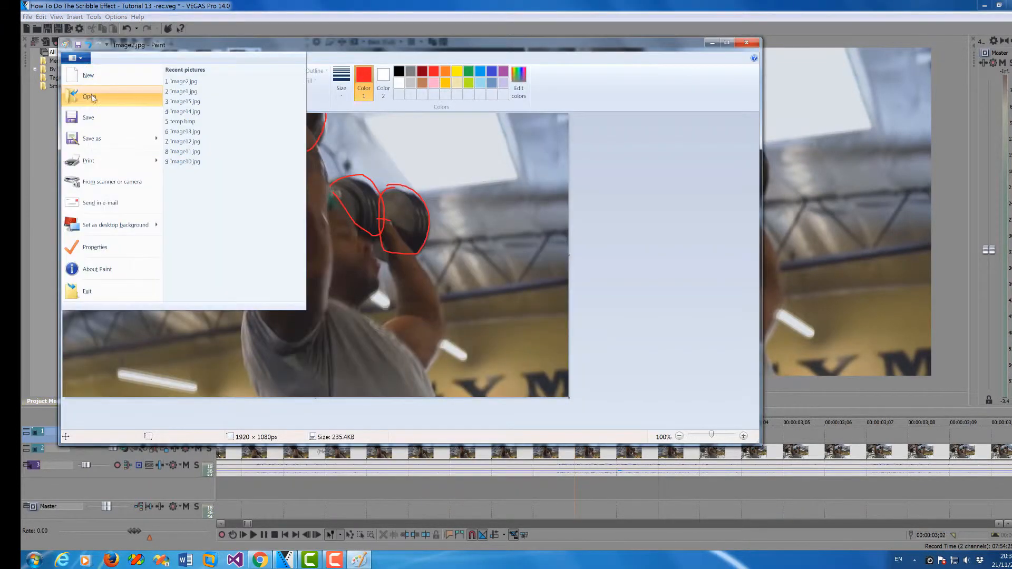
{"action": "left_click", "coordinate": [94, 100]}
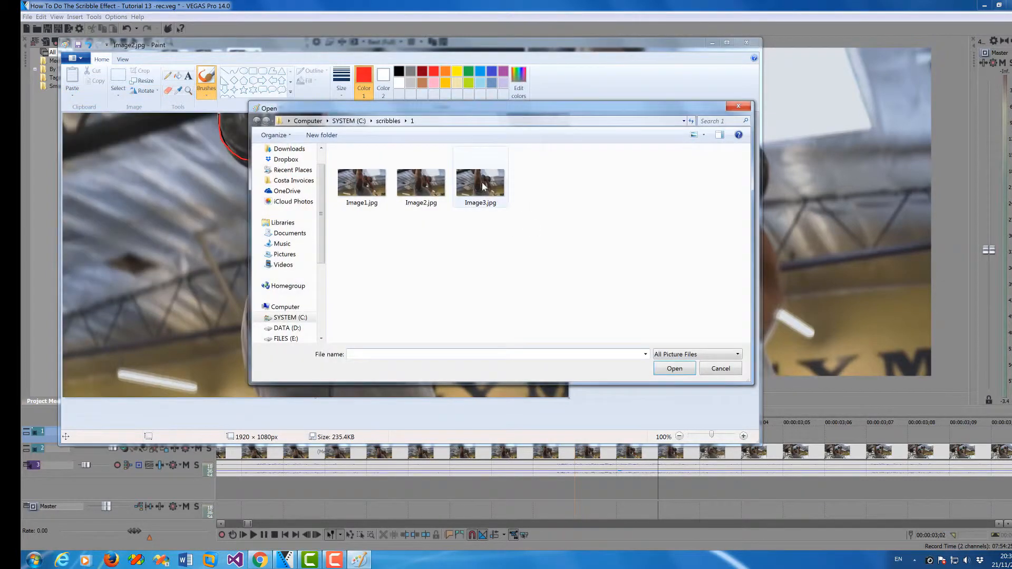
{"action": "double_click", "coordinate": [461, 181]}
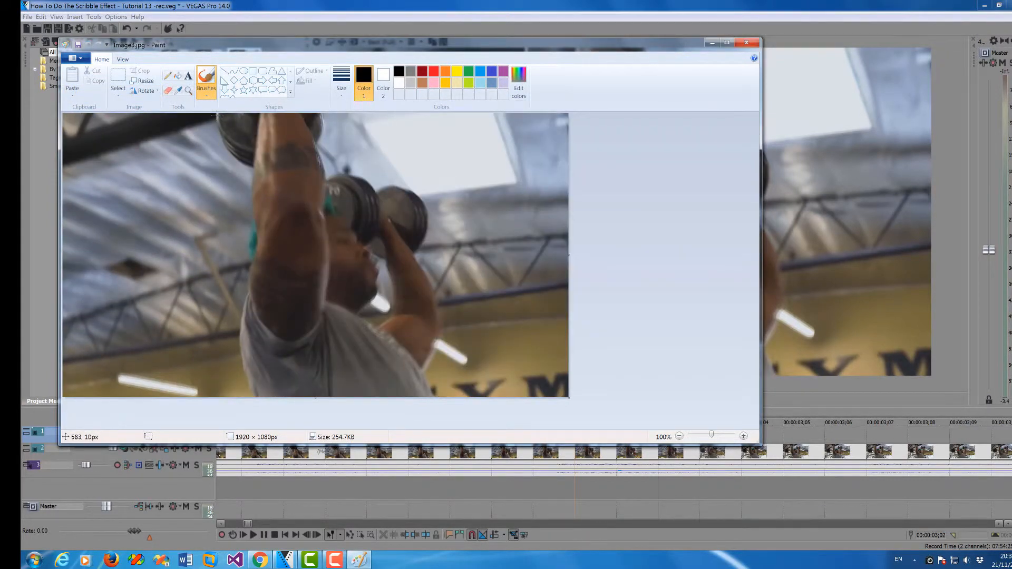
Step: Outline the three visible dumbbell weights on Image3.jpg with freehand red brush circles
{"action": "left_click", "coordinate": [433, 71]}
{"action": "mouse_move", "coordinate": [216, 117]}
{"action": "left_mouse_down"}
{"action": "mouse_move", "coordinate": [229, 158]}
{"action": "mouse_move", "coordinate": [260, 167]}
{"action": "mouse_move", "coordinate": [303, 153]}
{"action": "mouse_move", "coordinate": [325, 113]}
{"action": "left_mouse_up"}
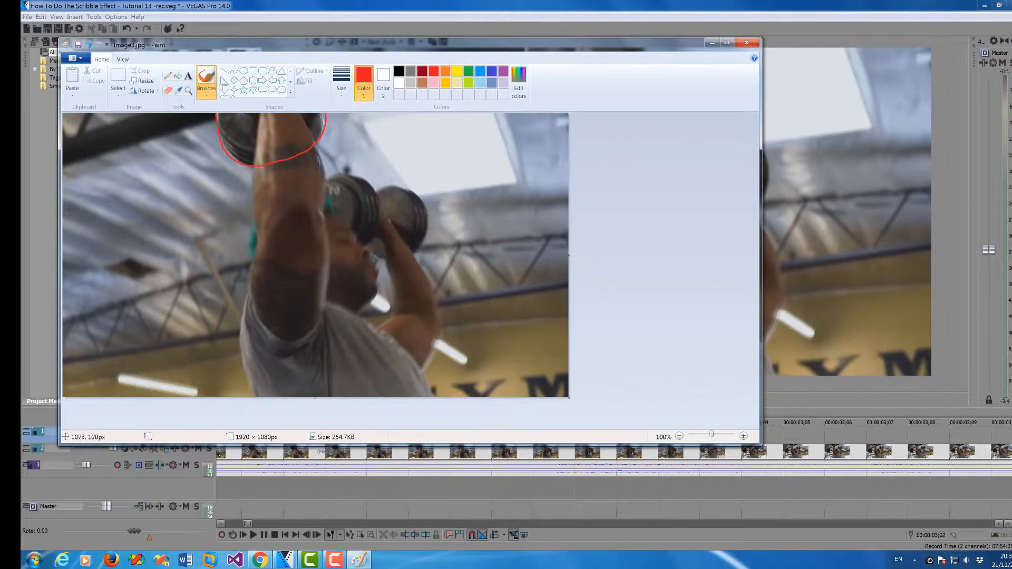
{"action": "mouse_move", "coordinate": [342, 176]}
{"action": "left_mouse_down"}
{"action": "mouse_move", "coordinate": [321, 191]}
{"action": "mouse_move", "coordinate": [332, 224]}
{"action": "mouse_move", "coordinate": [364, 237]}
{"action": "mouse_move", "coordinate": [381, 221]}
{"action": "mouse_move", "coordinate": [345, 174]}
{"action": "left_mouse_up"}
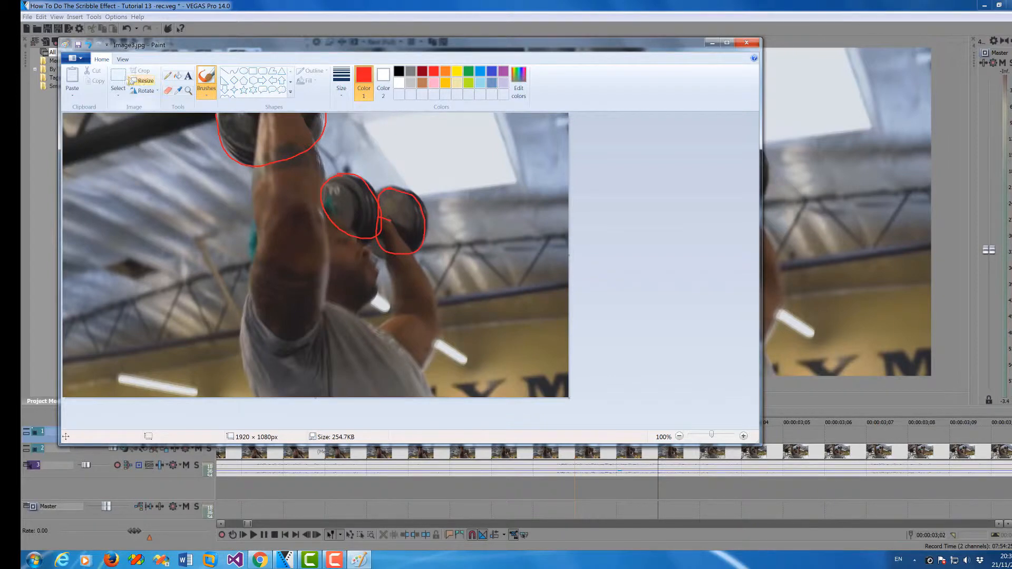
Step: Save the scribbled picture, place Image3.jpg directly after Image2.jpg on VEGAS Pro's upper track and return the playhead to the start marker
{"action": "left_click", "coordinate": [80, 61]}
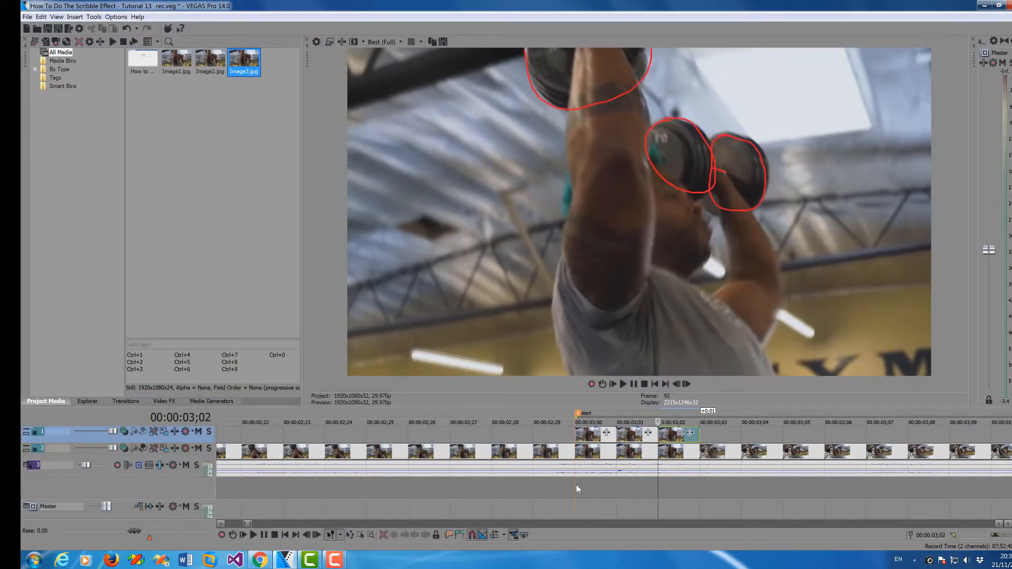
{"action": "left_click", "coordinate": [576, 486]}
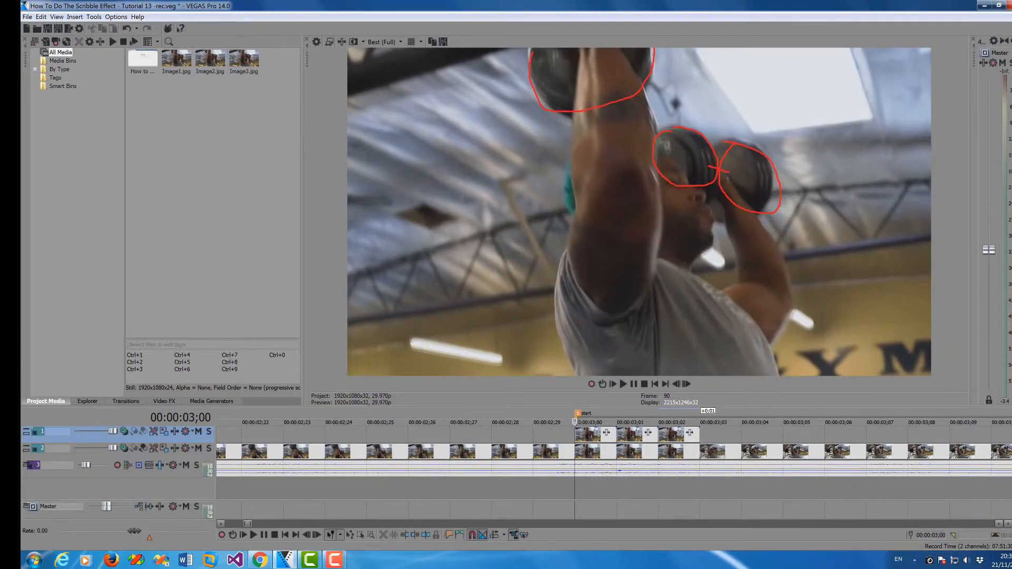
Step: Save the current project and open the recent project How To Do The Scribble Effect - Tutorial 13.veg
{"action": "left_click", "coordinate": [25, 17]}
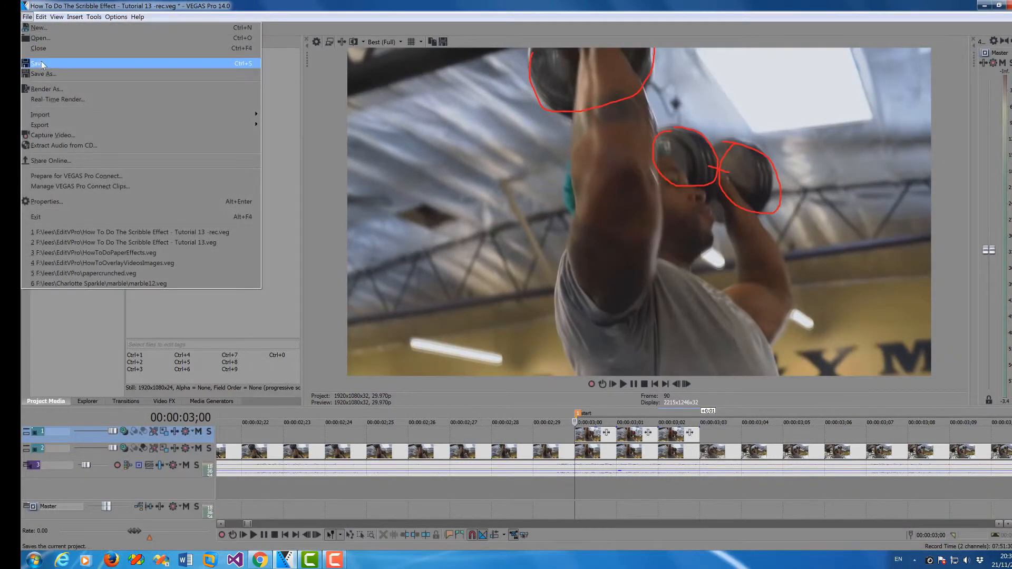
{"action": "left_click", "coordinate": [42, 64]}
{"action": "left_click", "coordinate": [26, 17]}
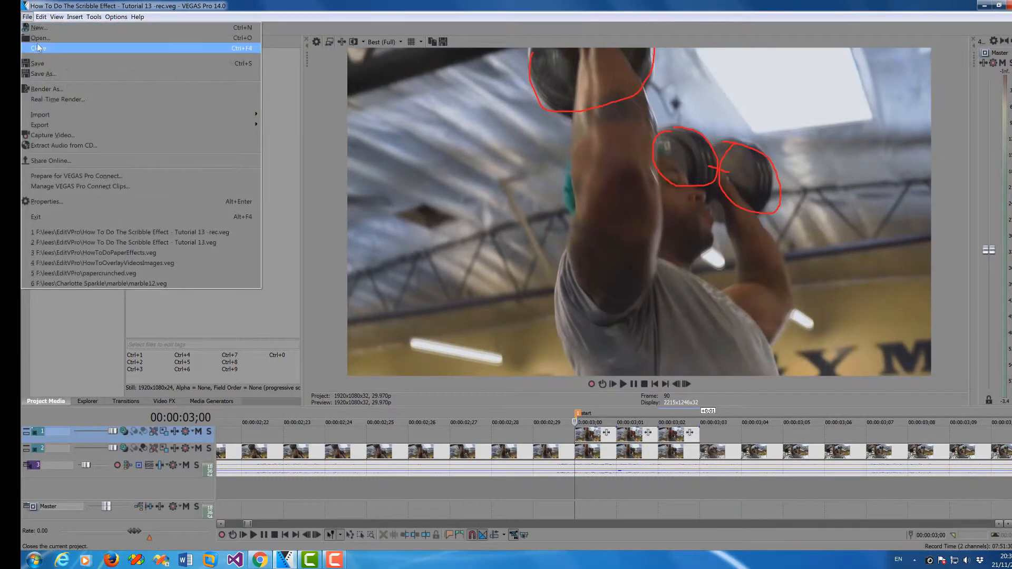
{"action": "left_click", "coordinate": [221, 242]}
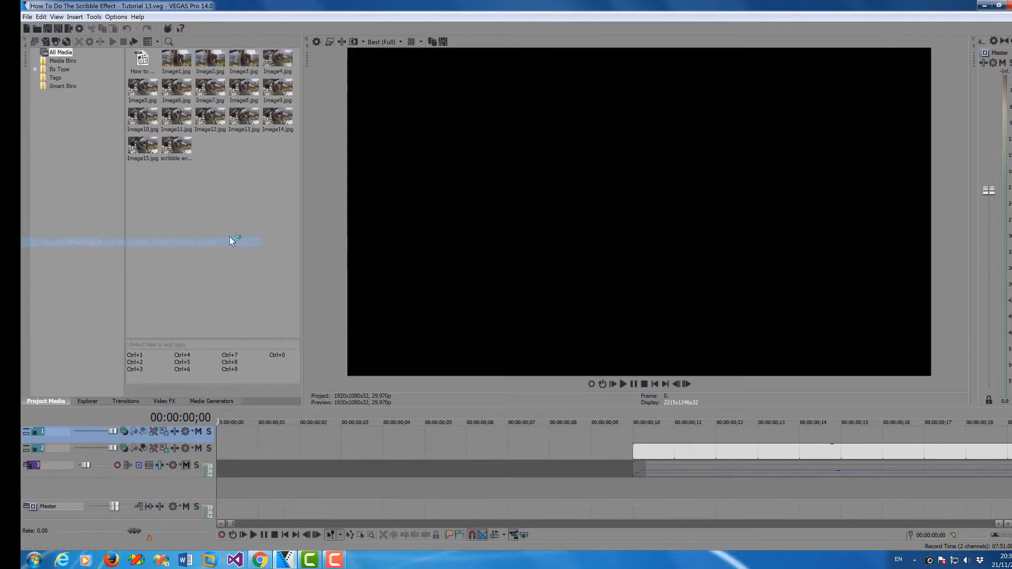
Step: Select the time range of the scribbled images from 00:00:03;00 to 00:00:03;15 and turn on looped playback
{"action": "left_click", "coordinate": [597, 489]}
{"action": "scroll", "coordinate": [596, 488], "scroll_direction": "down", "scroll_amount": 5}
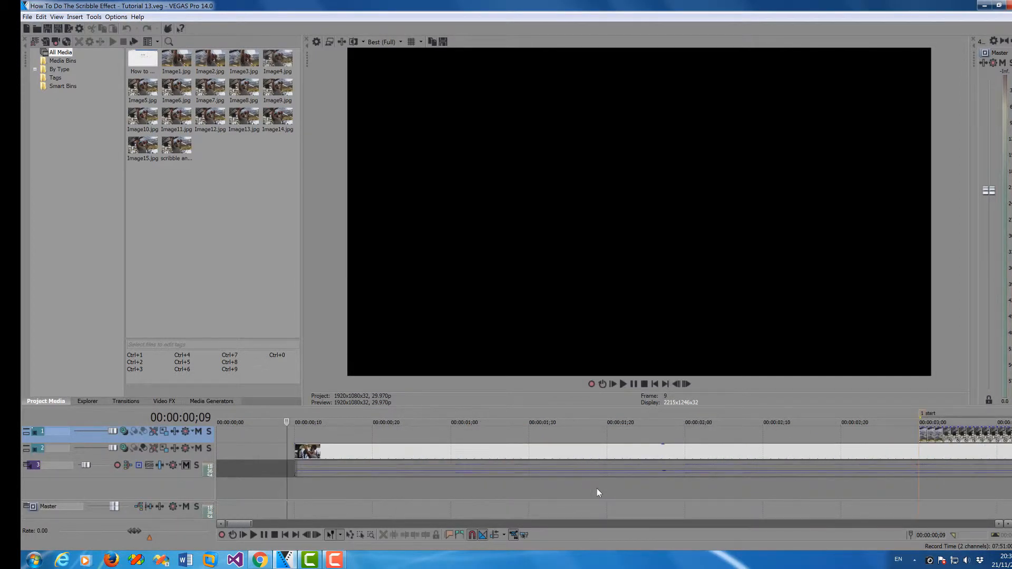
{"action": "scroll", "coordinate": [596, 491], "scroll_direction": "down", "scroll_amount": 4}
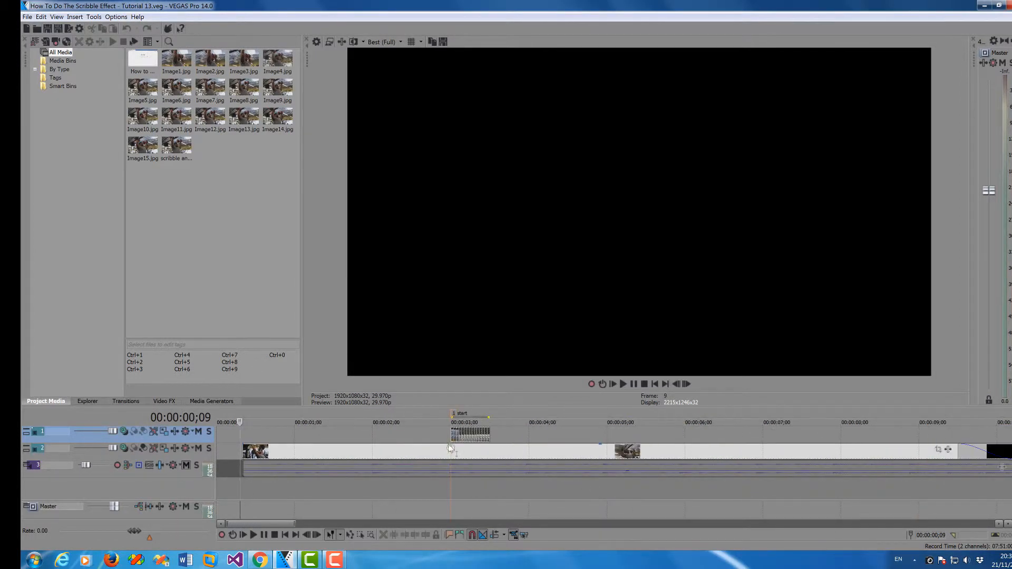
{"action": "left_click", "coordinate": [452, 463]}
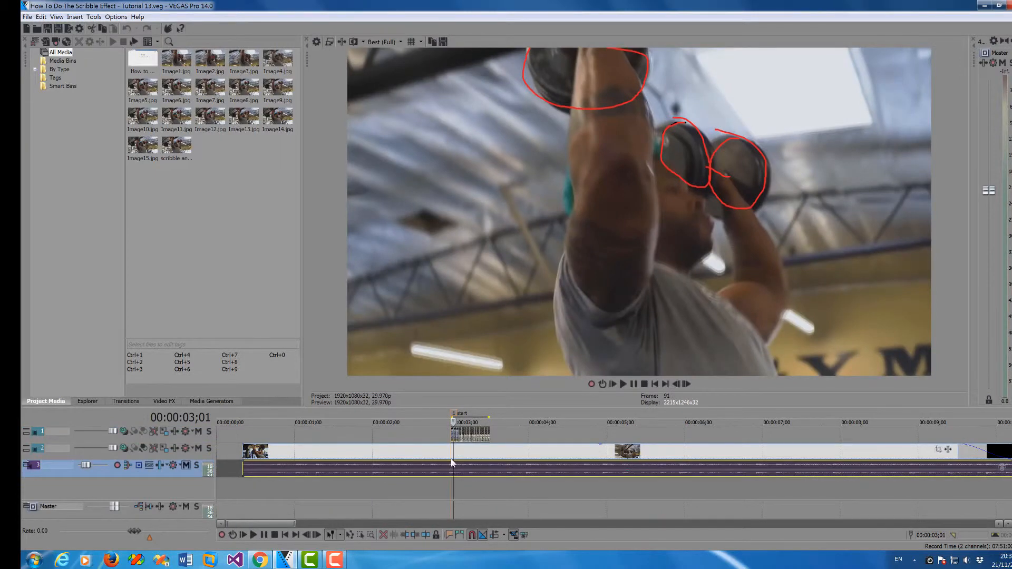
{"action": "left_click", "coordinate": [450, 457]}
{"action": "left_click", "coordinate": [448, 490]}
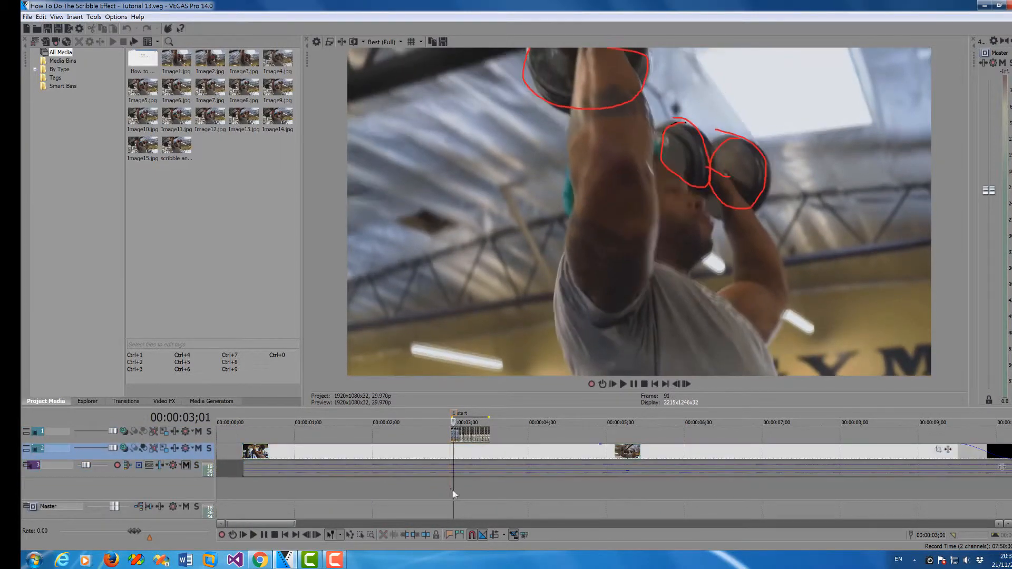
{"action": "left_click_drag", "start_coordinate": [449, 488], "coordinate": [489, 480]}
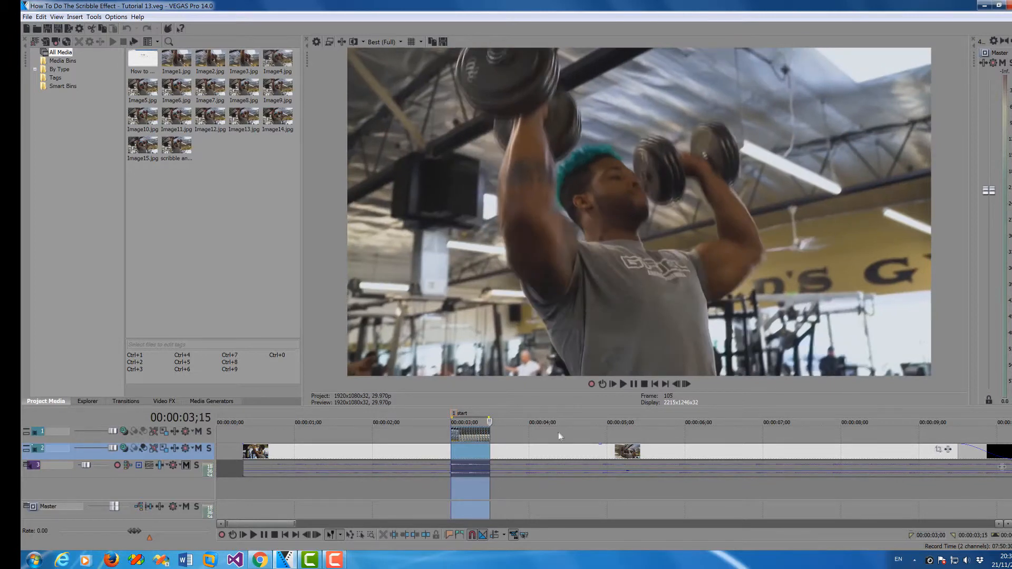
{"action": "left_click", "coordinate": [601, 384]}
Step: Play the scribble animation from 00:00:02;21 through the looped range, and stop playback after reviewing it
{"action": "left_click", "coordinate": [427, 495]}
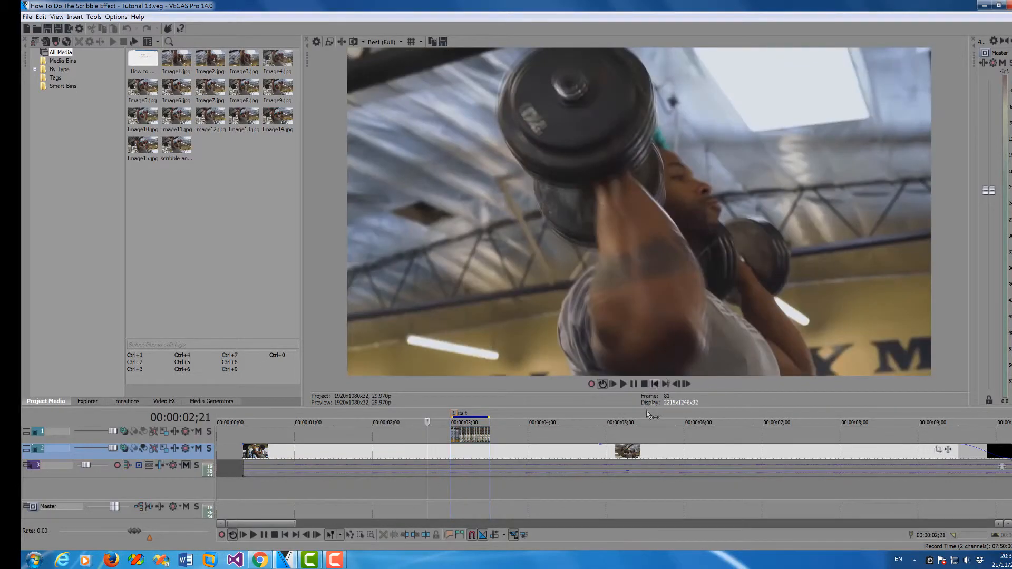
{"action": "left_click", "coordinate": [623, 384]}
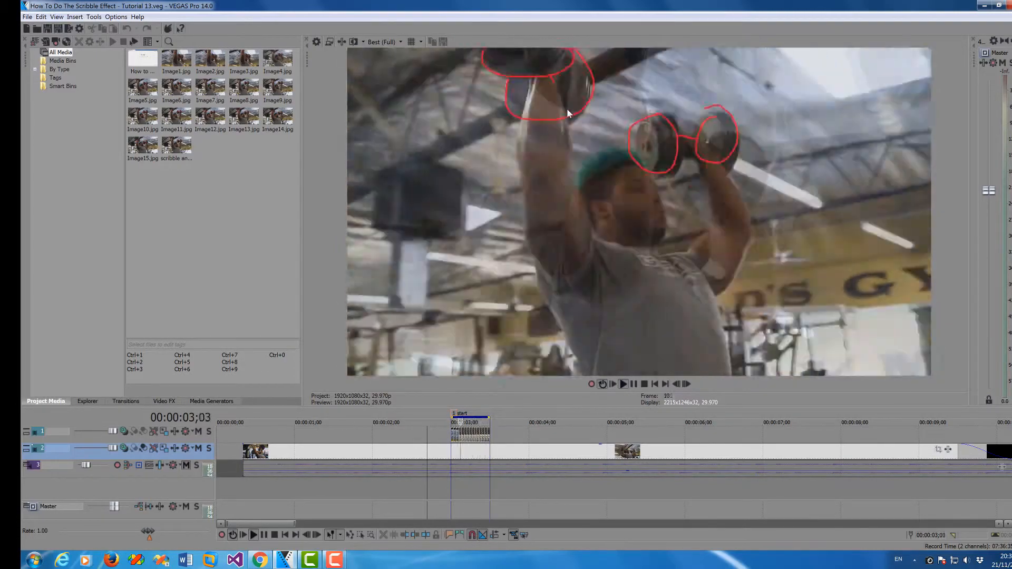
{"action": "key", "text": "space"}
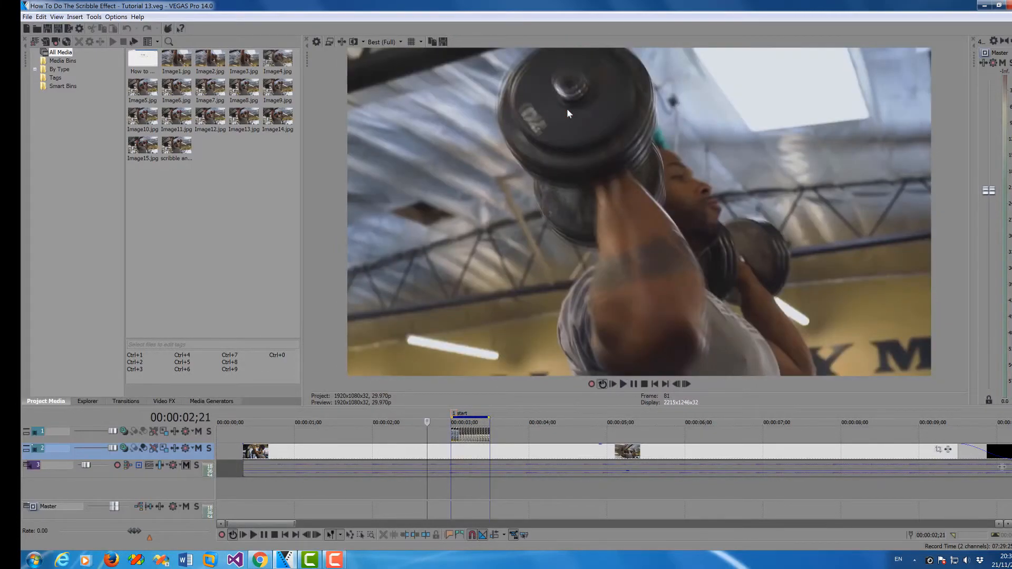